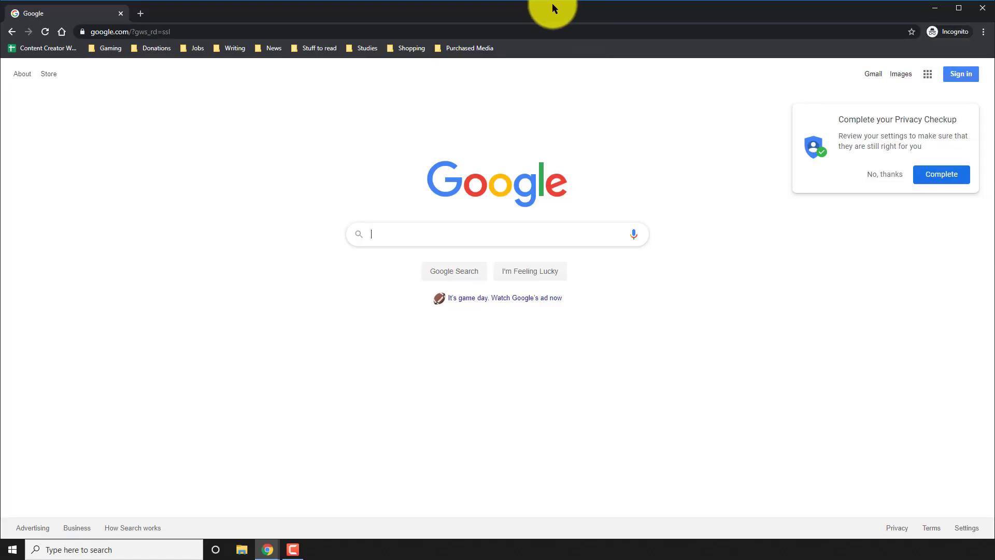
Step: Dismiss the privacy checkup and enter the student's school e-mail address to sign in
click(882, 175)
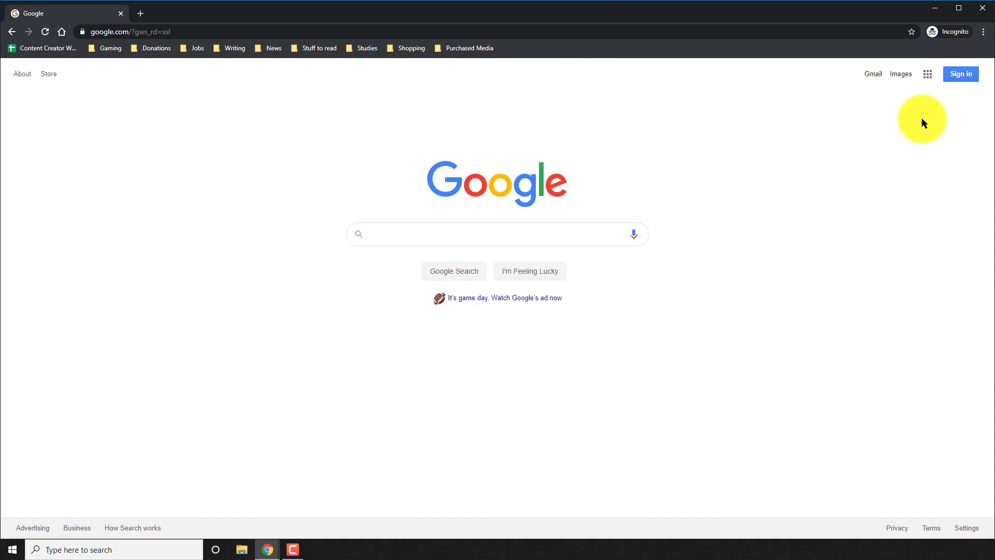
click(963, 76)
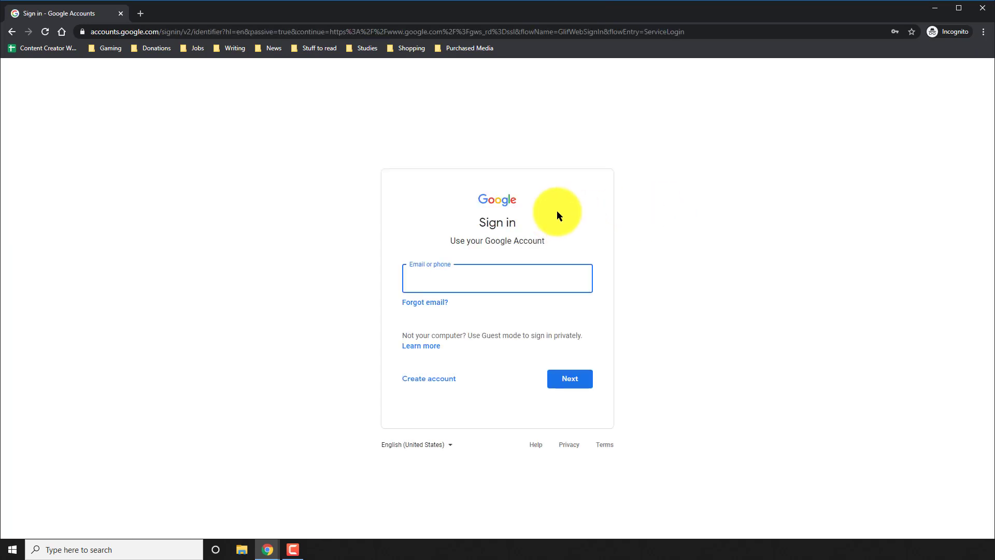
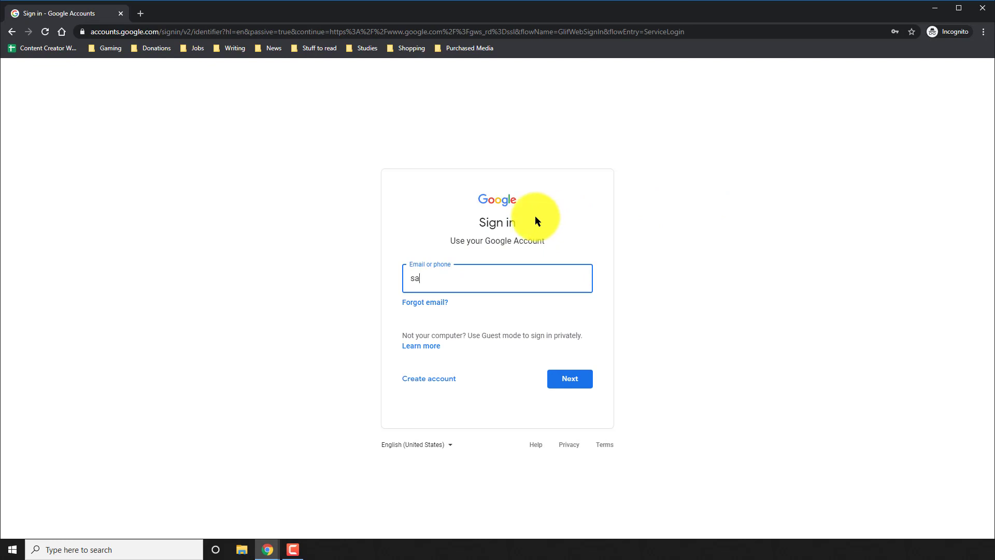
key(Return)
Step: Enter the account password, correcting it once, and accept the new-account terms
text(password12)
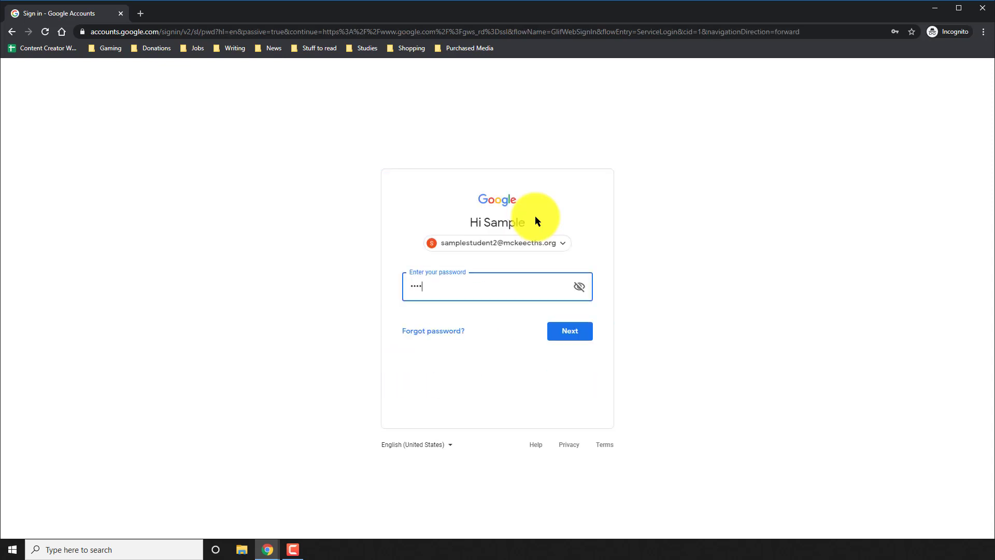
key(Return)
text(12345)
key(Return)
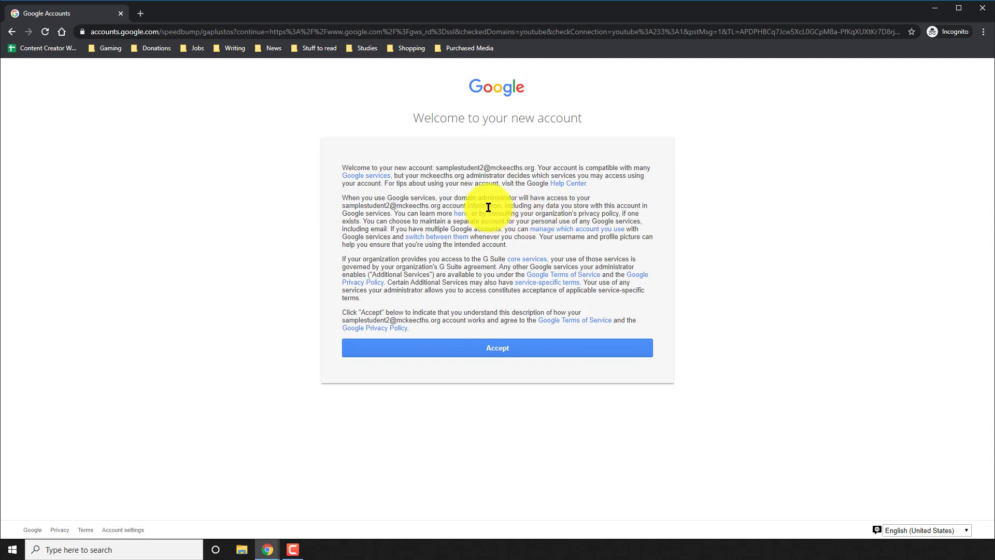
click(511, 350)
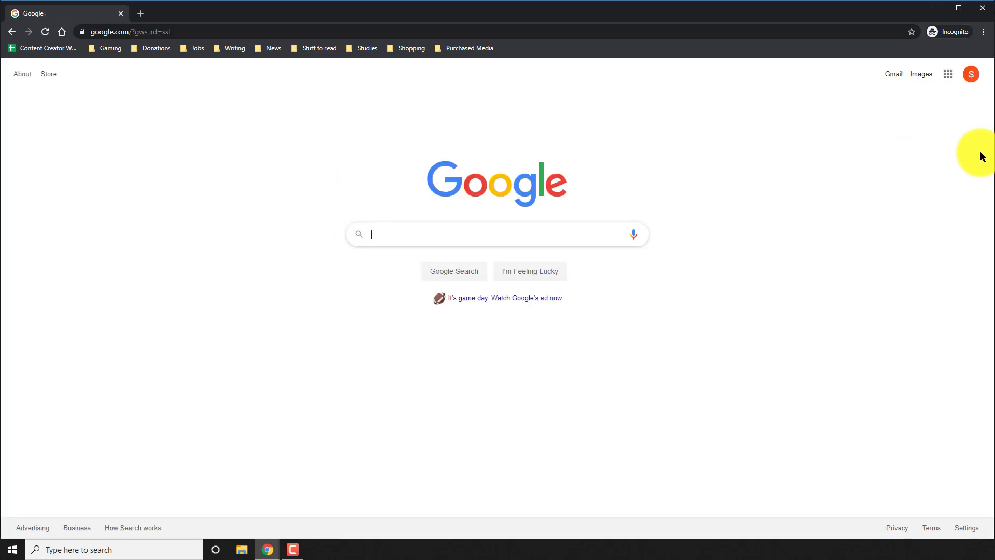
Step: Launch Classroom from the Google apps grid, continue with the school account, and choose the student role
click(948, 77)
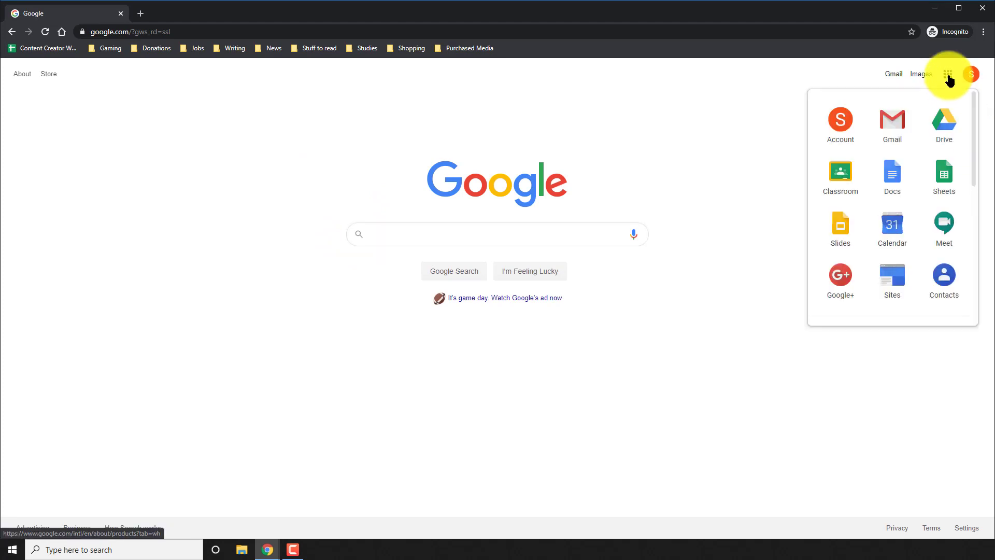
click(841, 182)
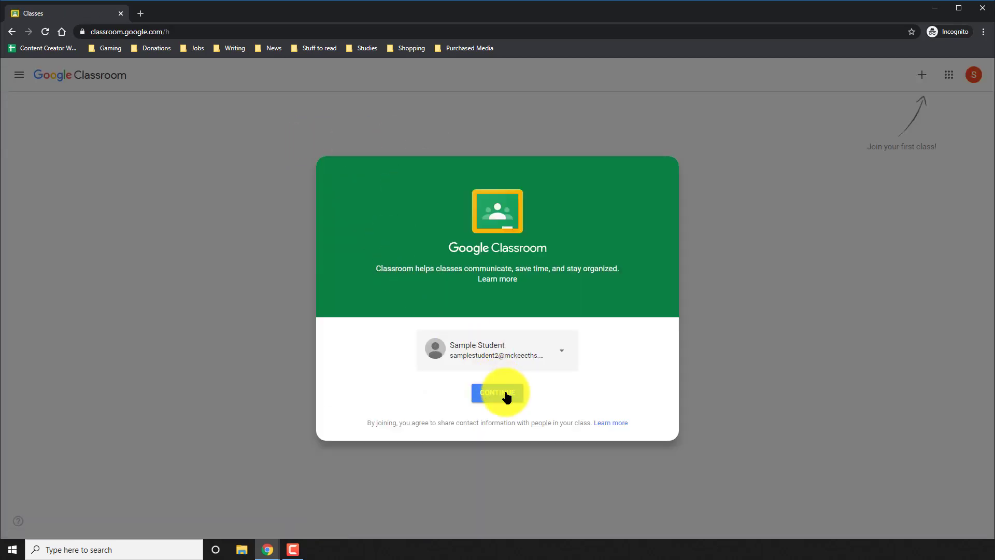
click(506, 395)
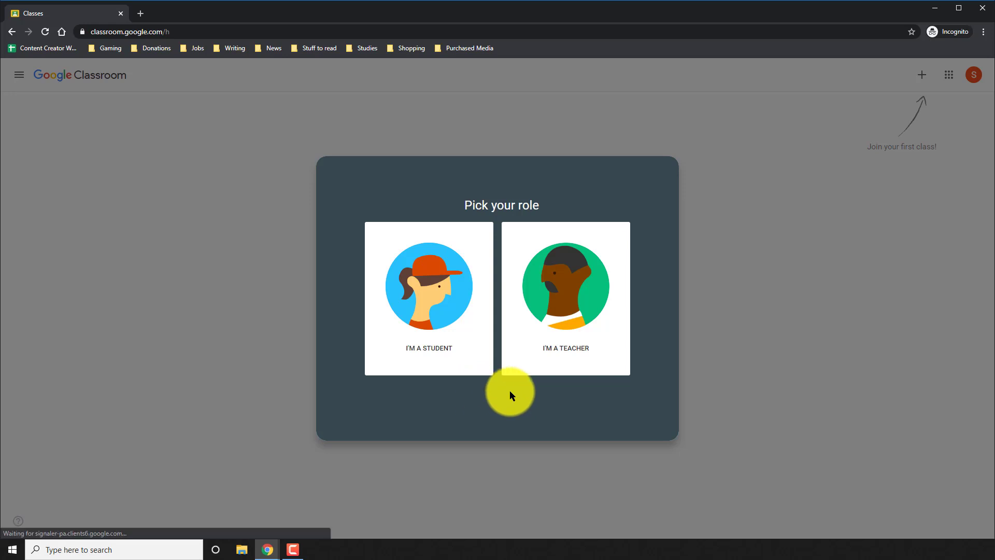
click(431, 297)
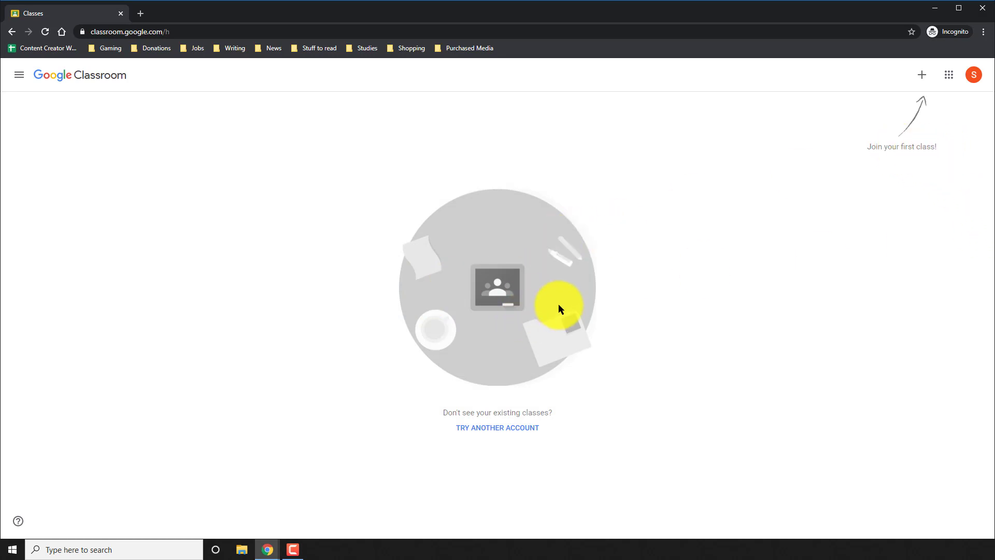
Step: Join English Language 101 by entering the teacher's class code
click(922, 76)
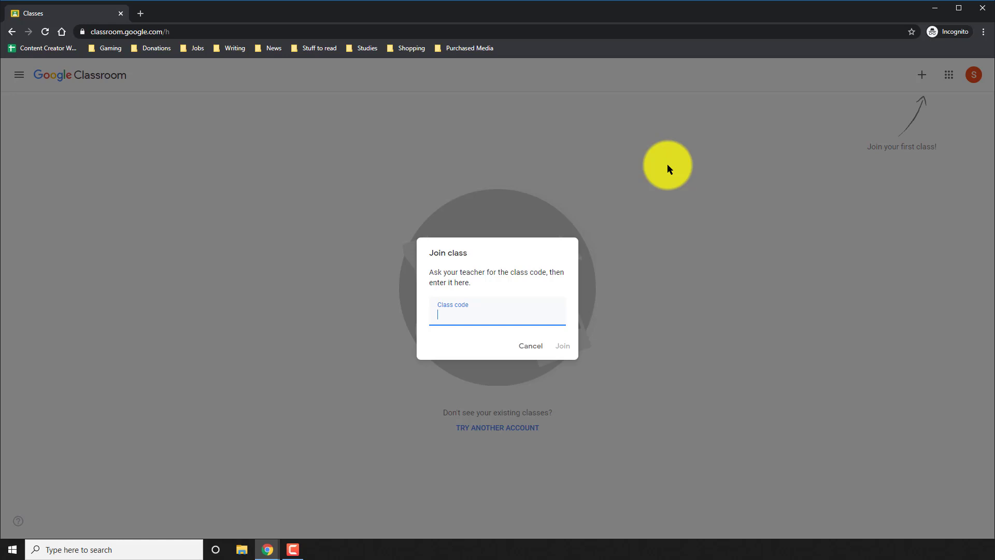
key(Return)
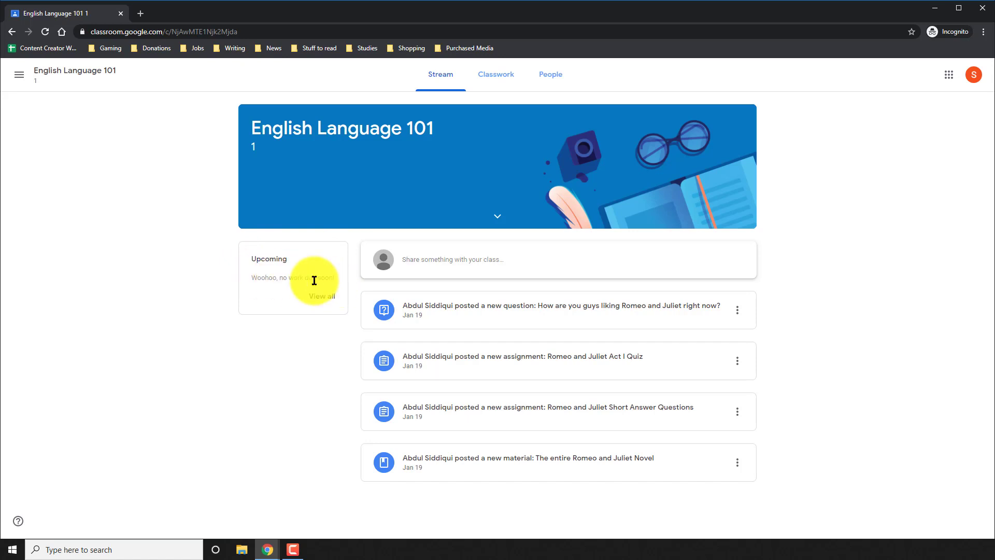
click(437, 260)
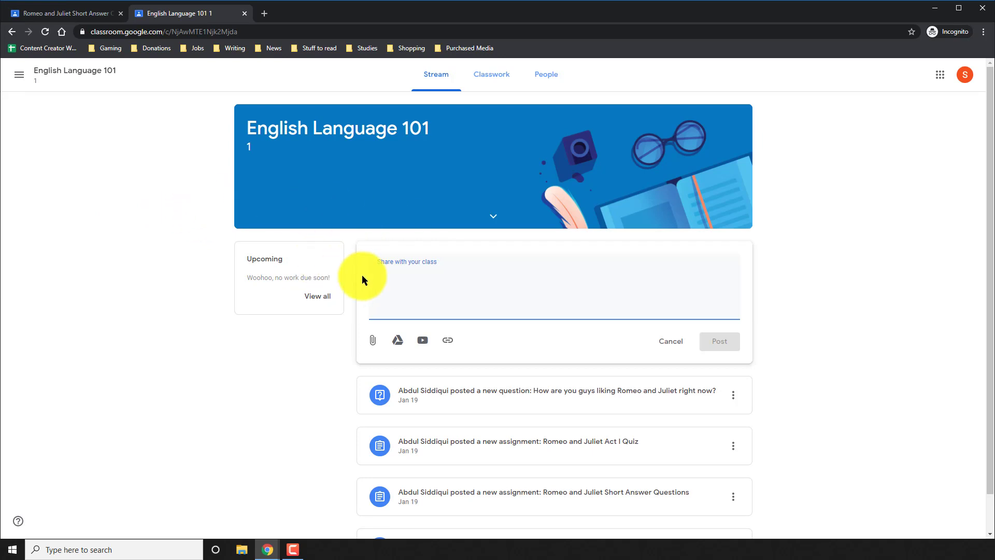
click(370, 340)
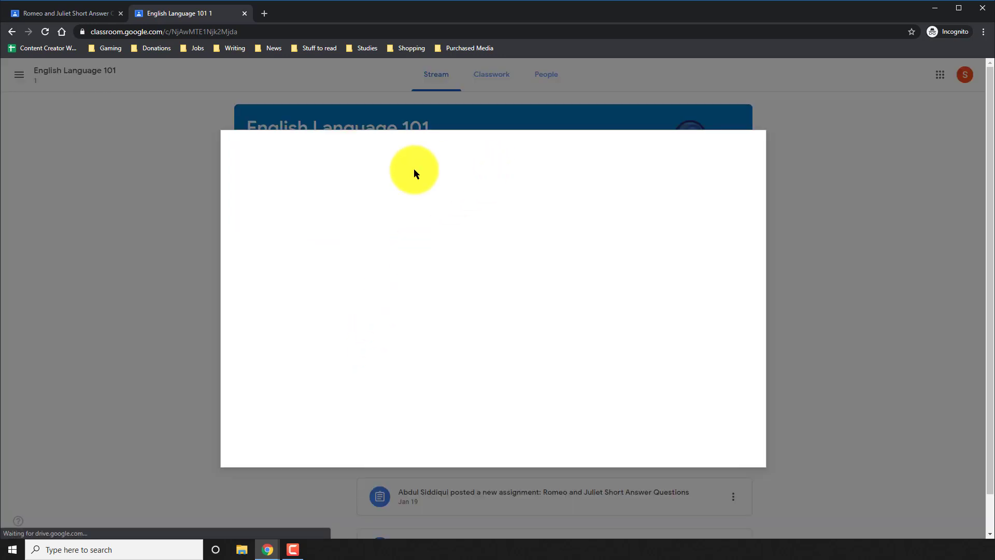
click(758, 145)
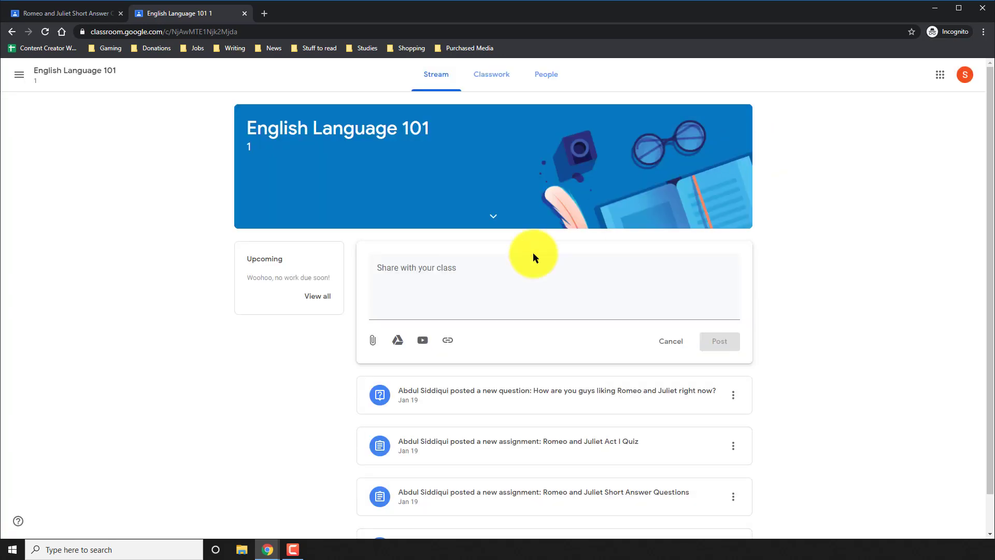
click(423, 342)
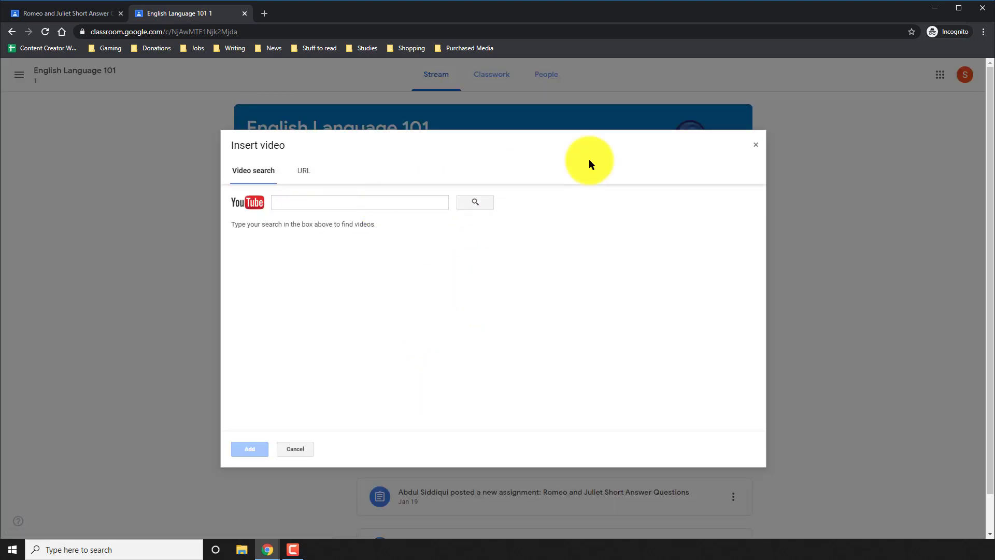
click(757, 142)
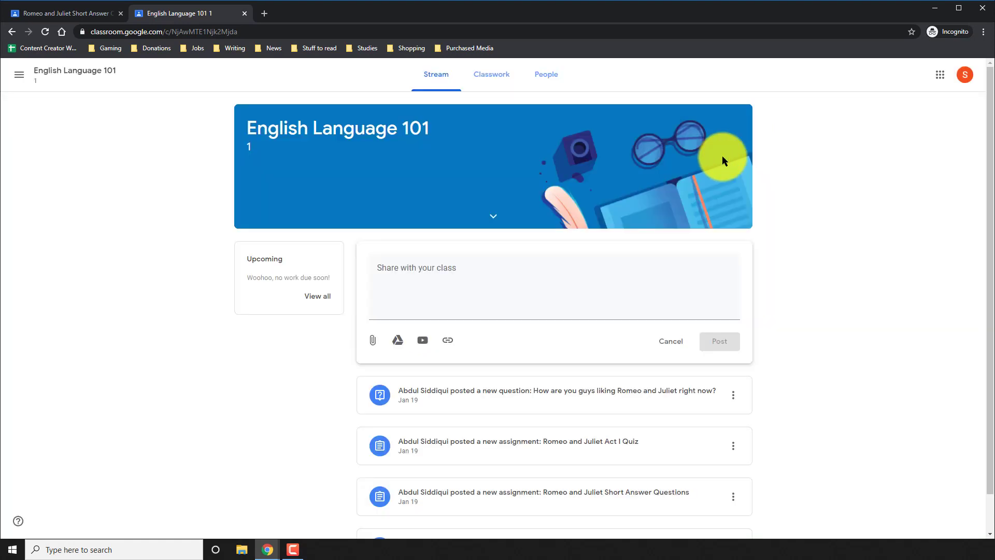
click(447, 342)
key(Escape)
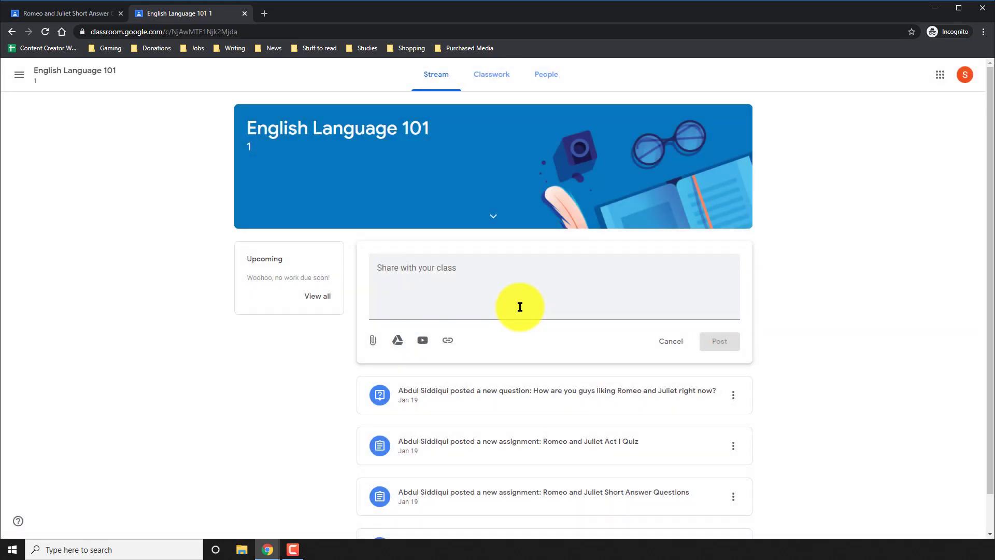
click(520, 307)
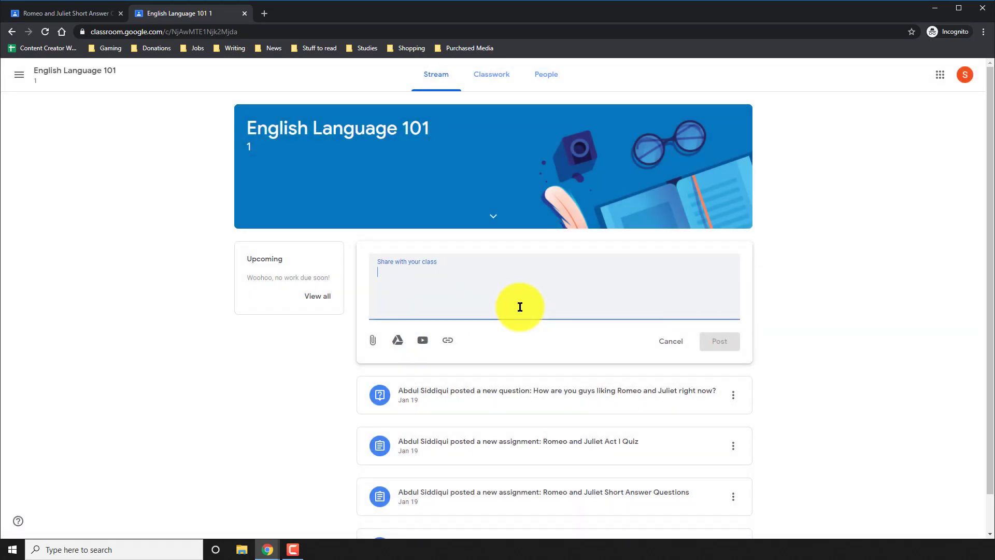
click(670, 342)
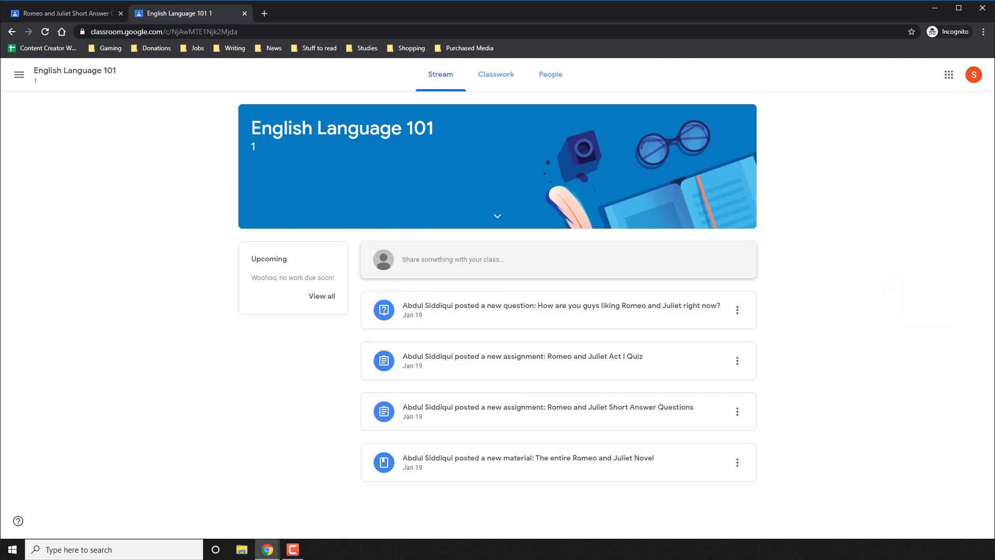
Step: Check the People list, then open Classwork, dismiss the topic tip, and try the Shakespeare filter before showing all topics
click(551, 85)
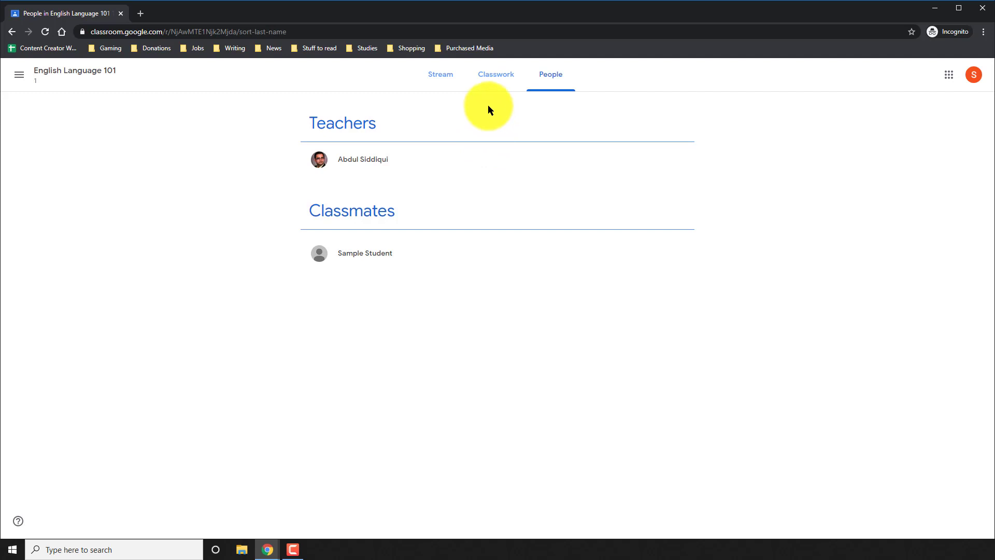
click(489, 82)
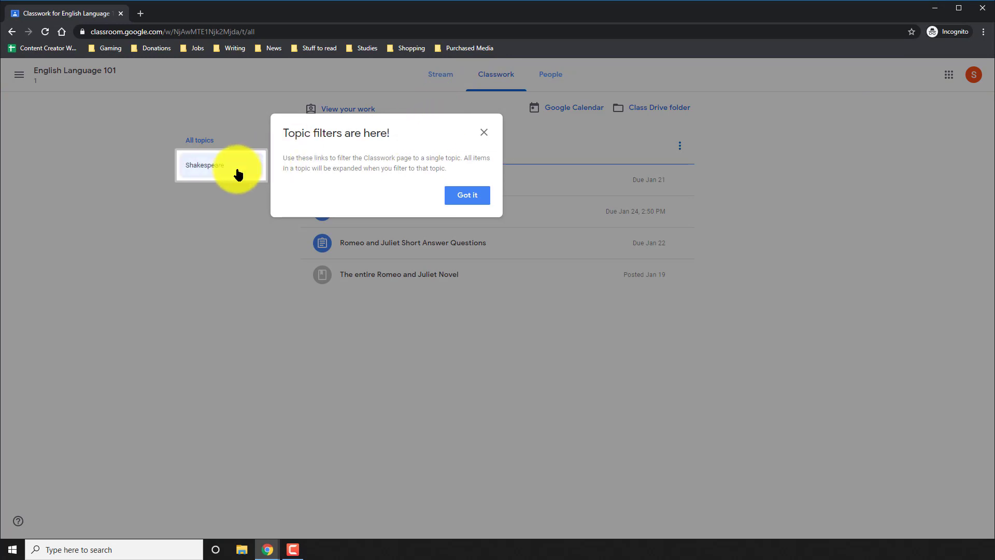
click(467, 196)
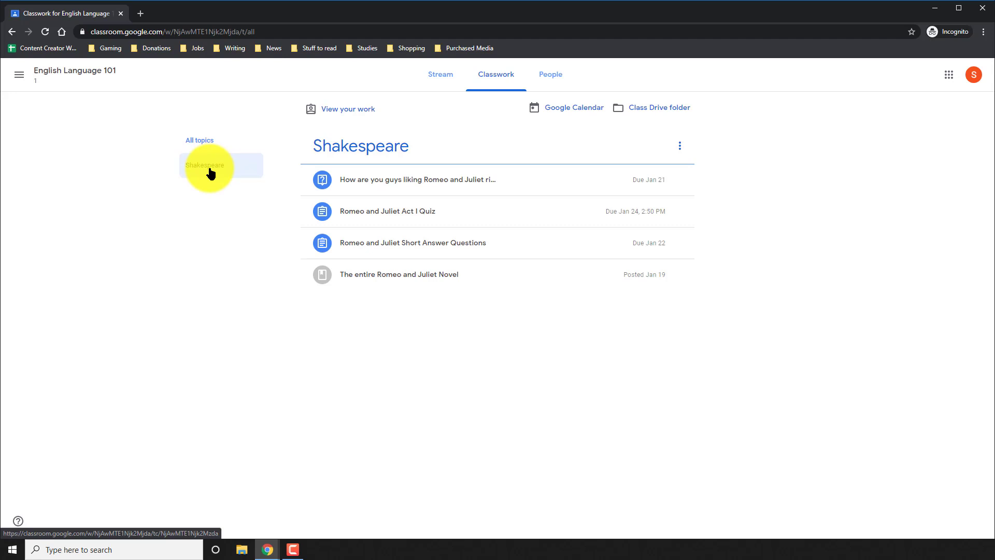
click(210, 173)
click(201, 140)
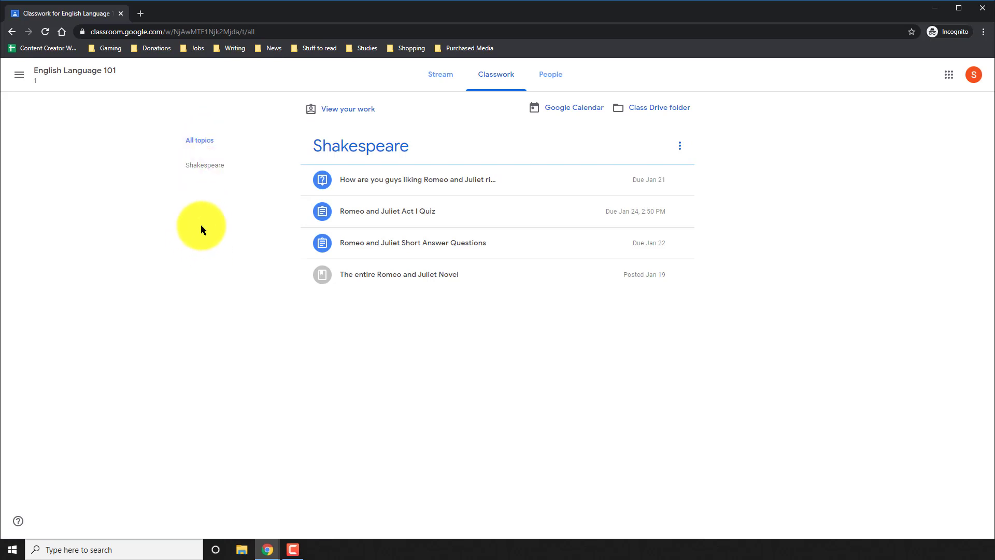
Step: Review your assignment statuses, then return to English Language 101 and open its Classwork list
click(347, 109)
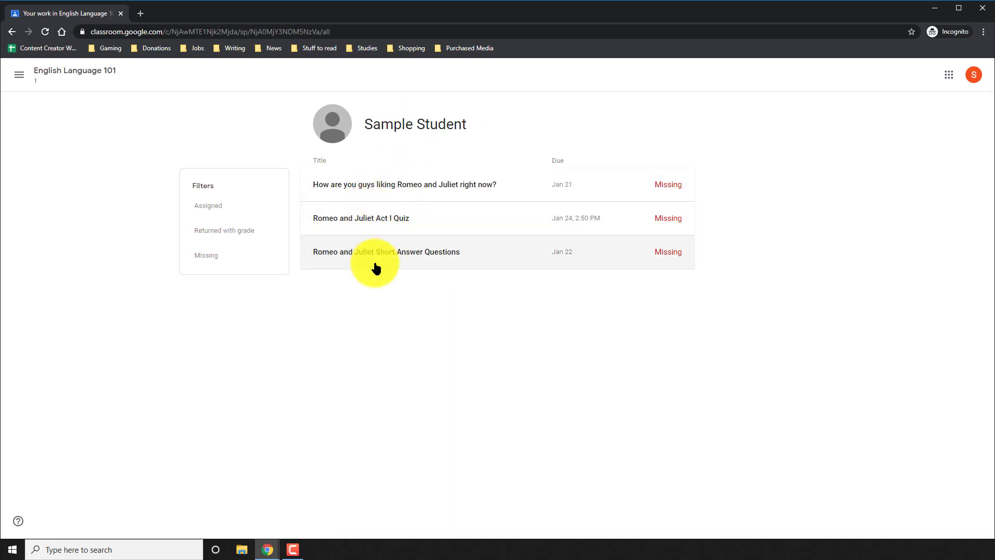
click(98, 81)
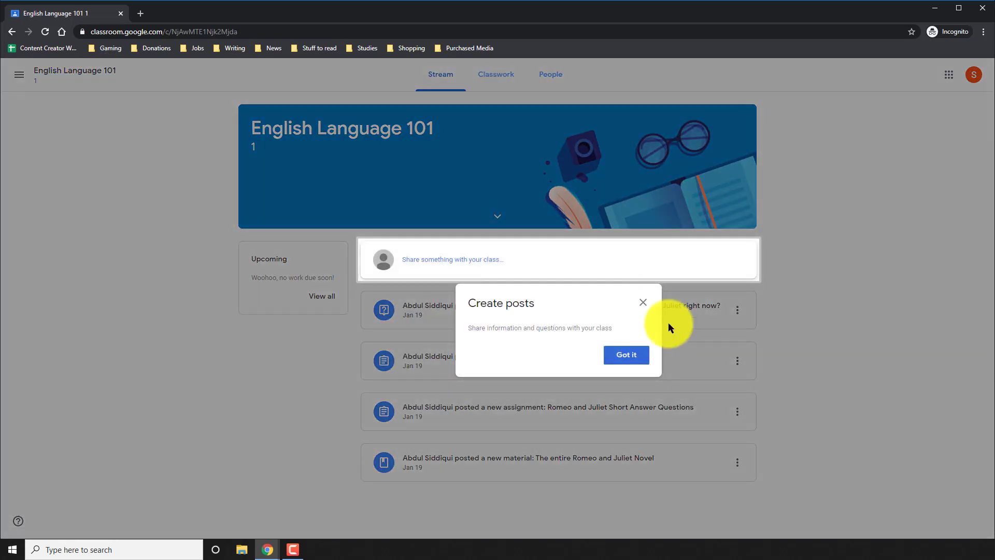
click(641, 357)
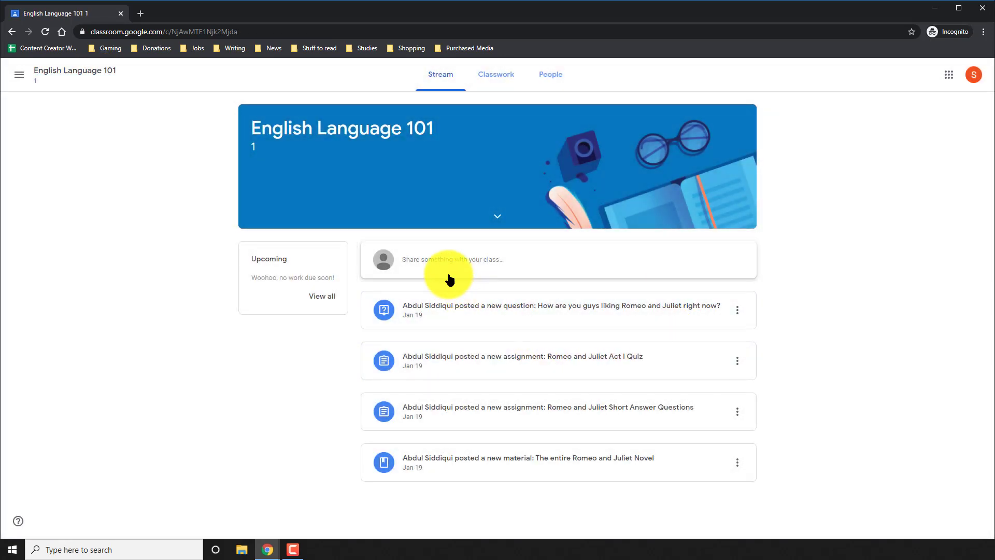
click(484, 87)
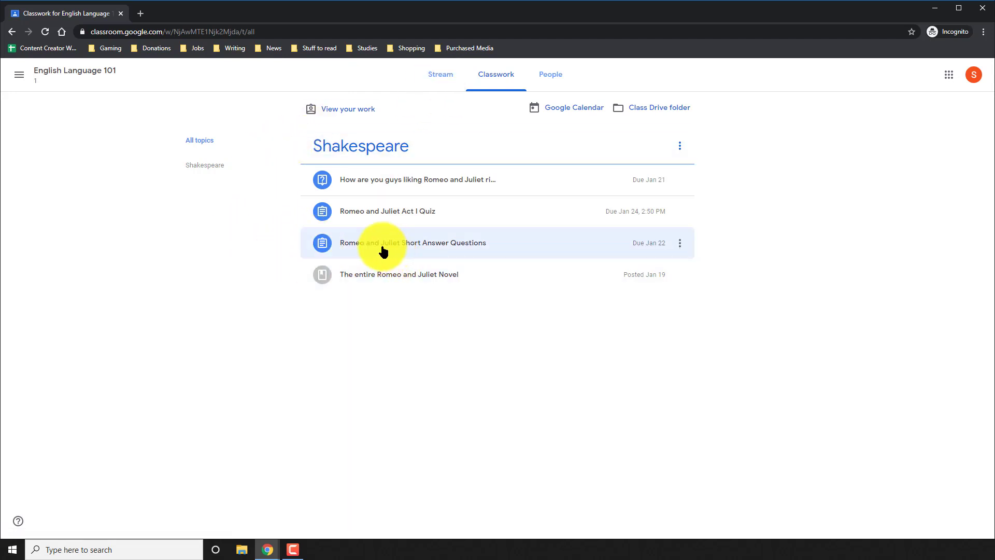
Step: Skim the Rom.pdf novel from the Novel material, then expand the Short Answer Questions assignment details
click(377, 280)
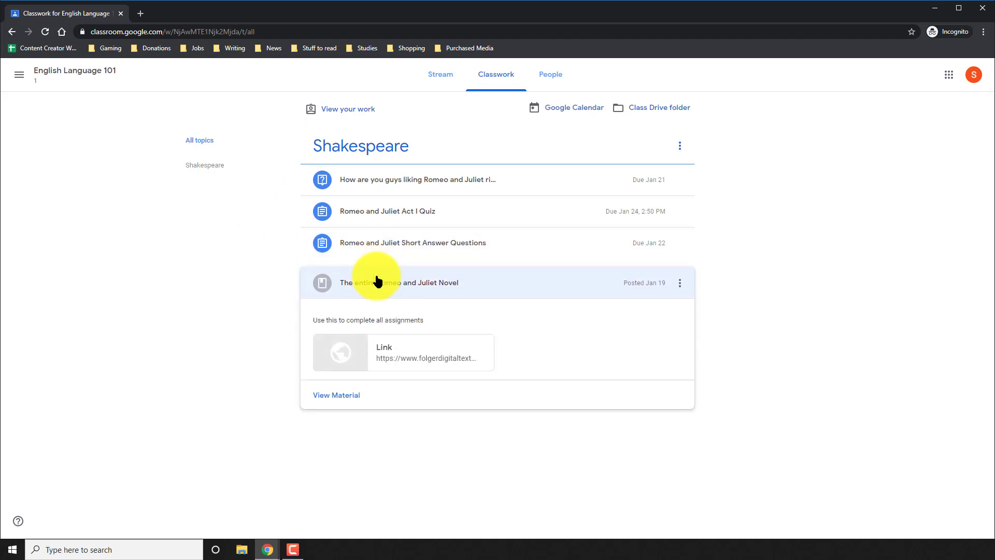
click(392, 366)
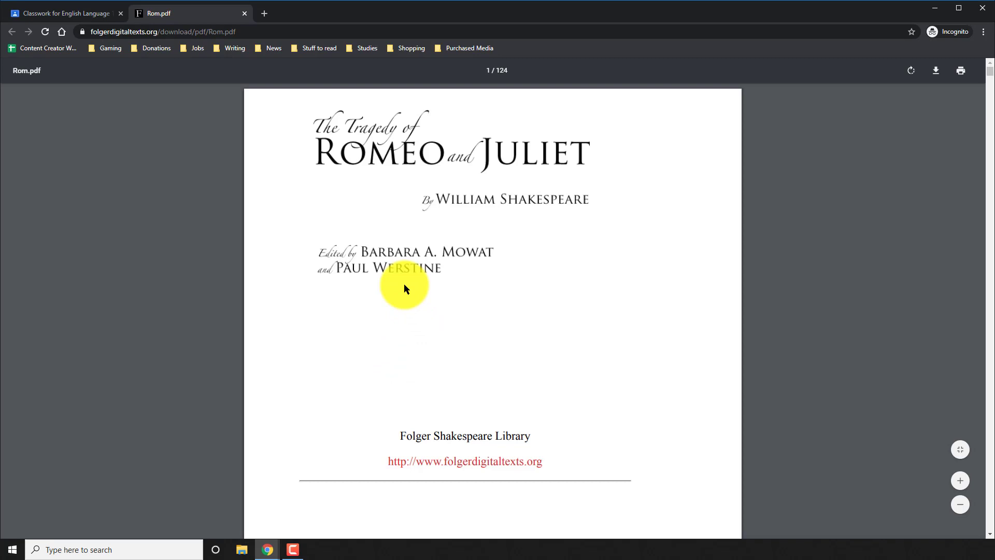
scroll(404, 284, down, 20)
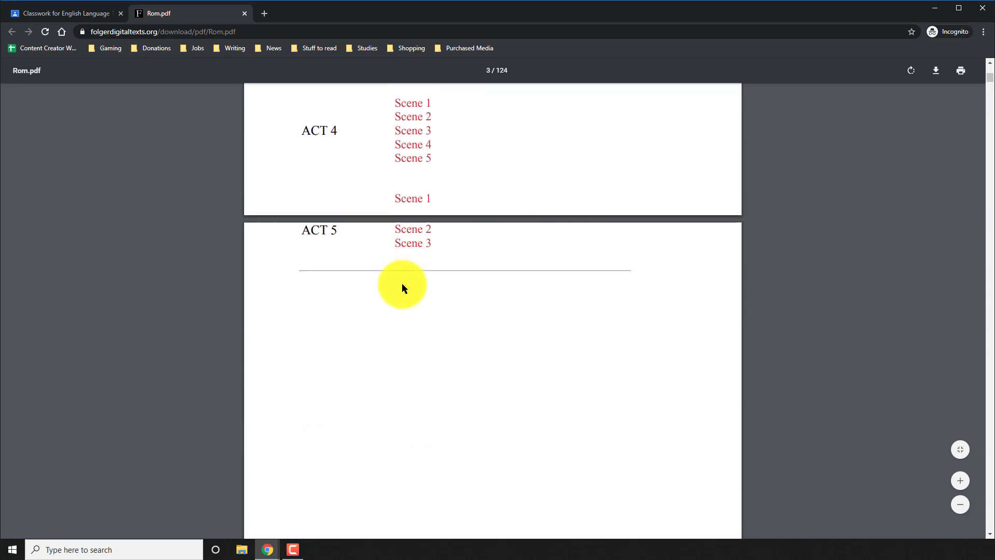
scroll(404, 287, down, 20)
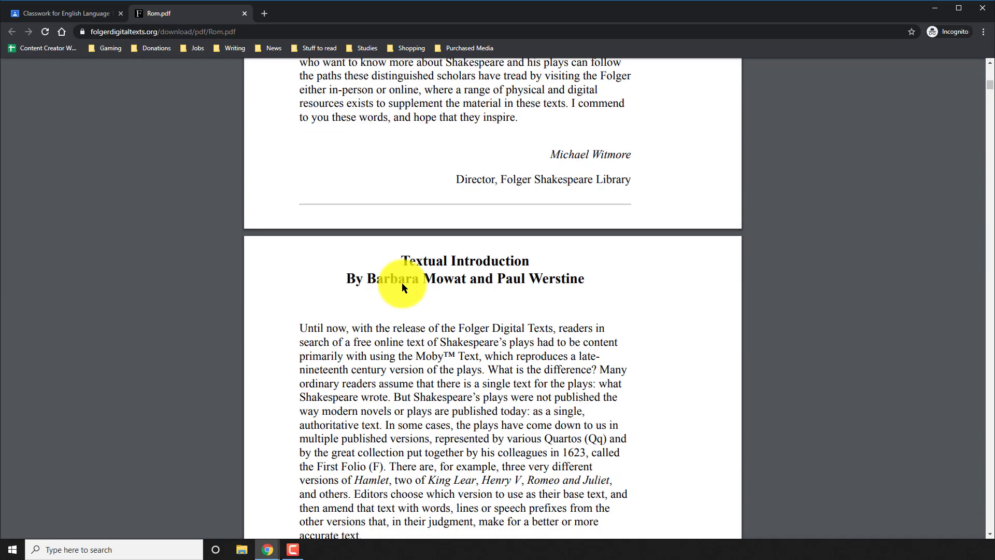
scroll(402, 282, down, 20)
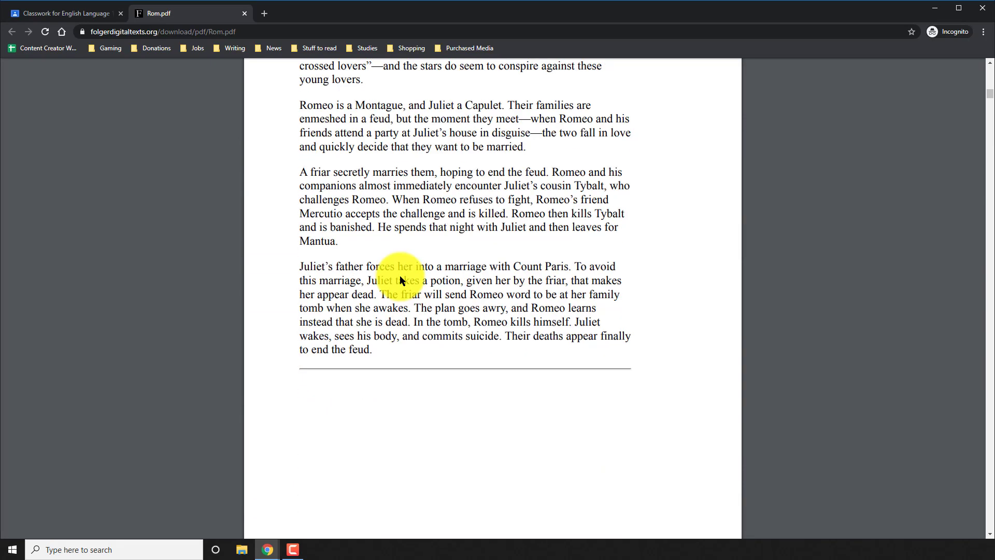
scroll(400, 275, down, 3)
click(245, 14)
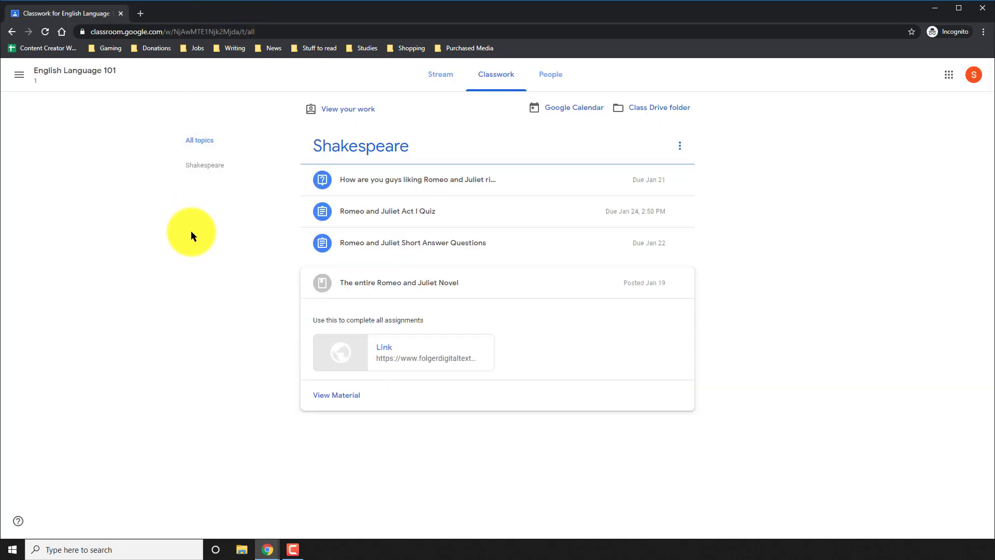
click(382, 250)
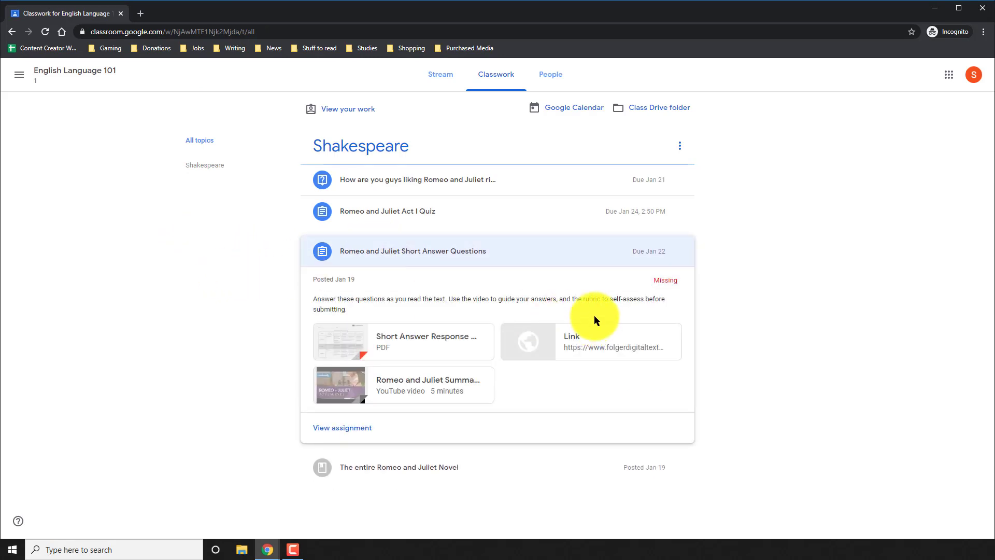
Step: Glance at the linked PDF, open the Short Answer Questions assignment page, and clear its two tips
click(588, 340)
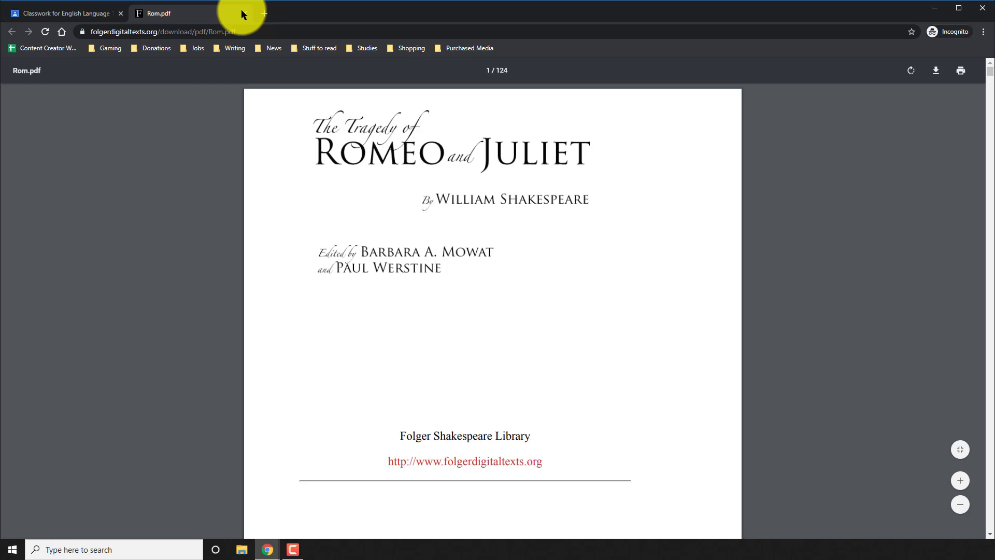
click(245, 14)
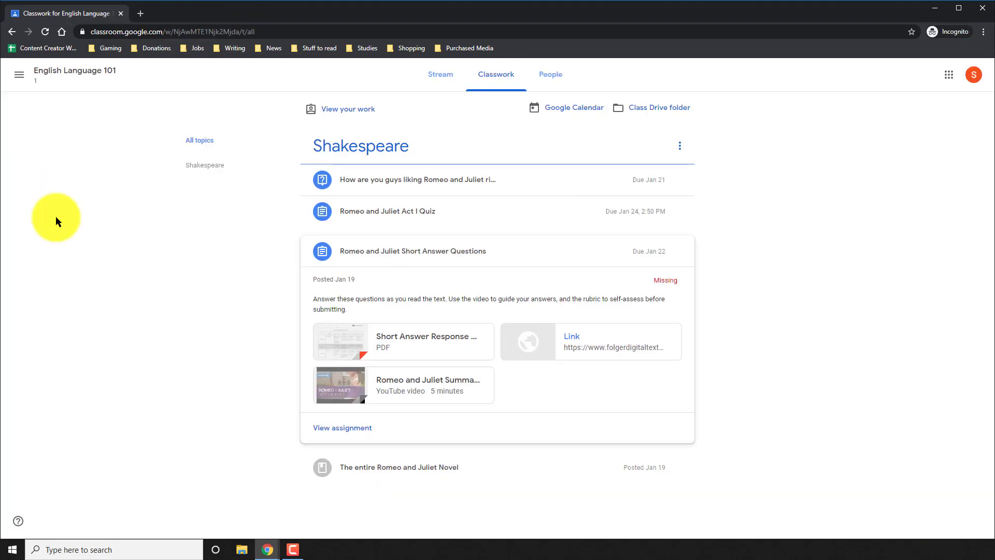
click(350, 428)
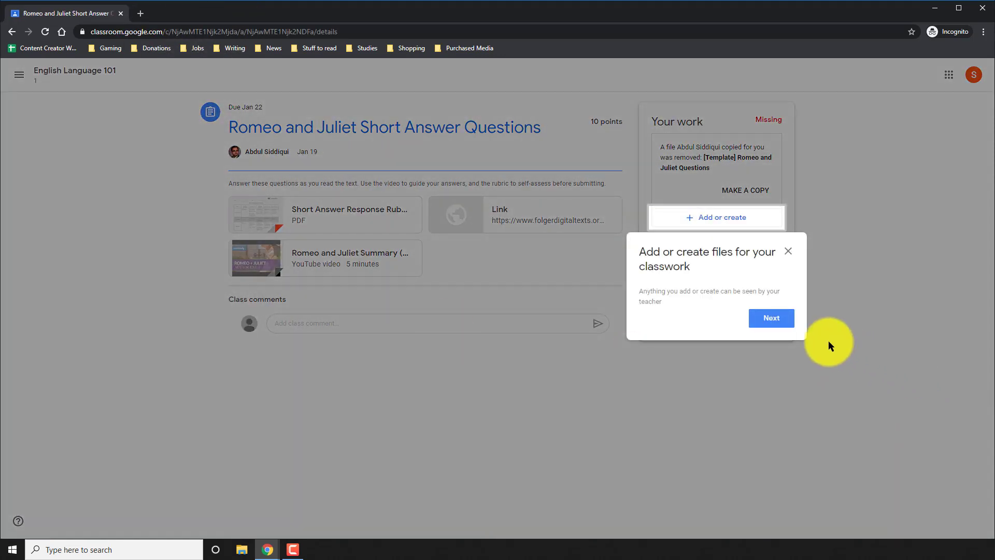
click(780, 318)
click(774, 345)
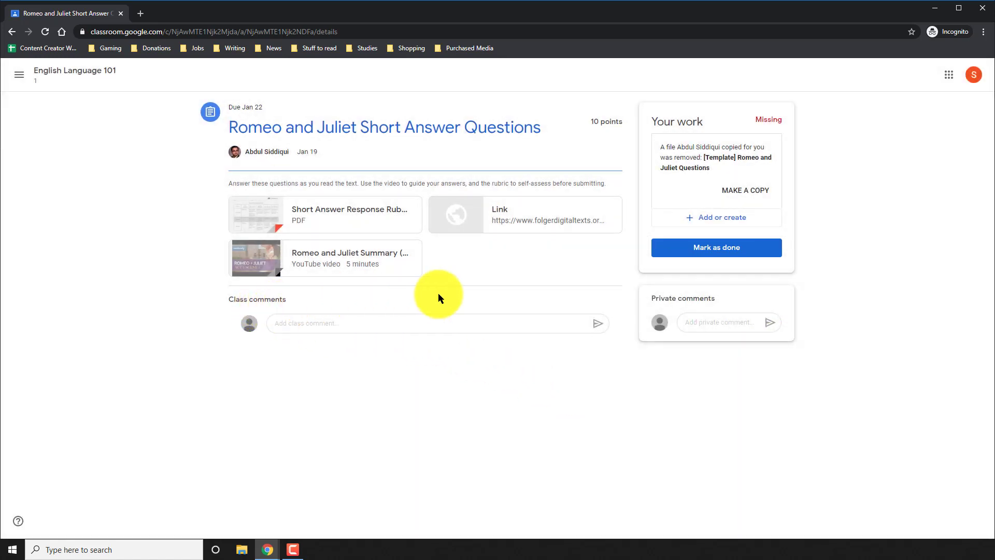
click(501, 218)
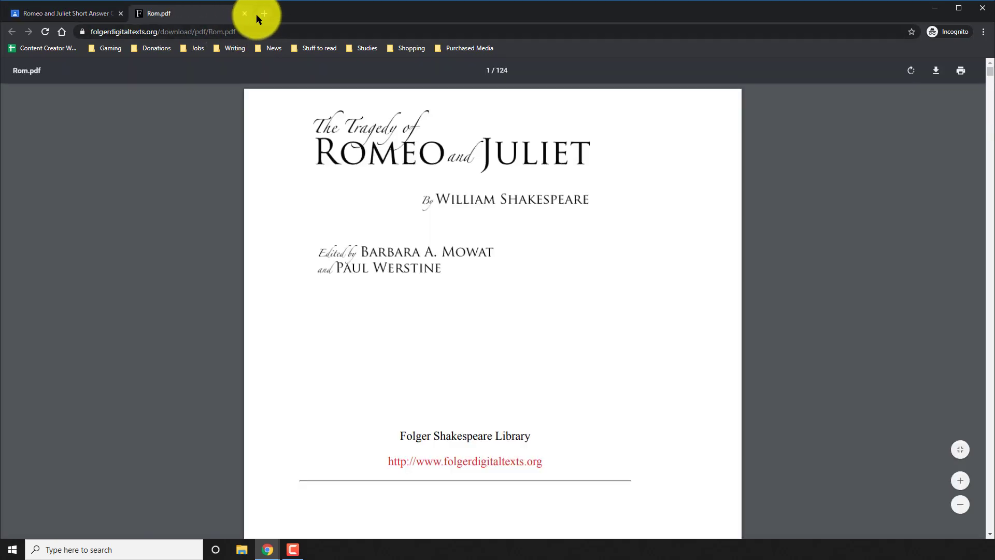
click(223, 14)
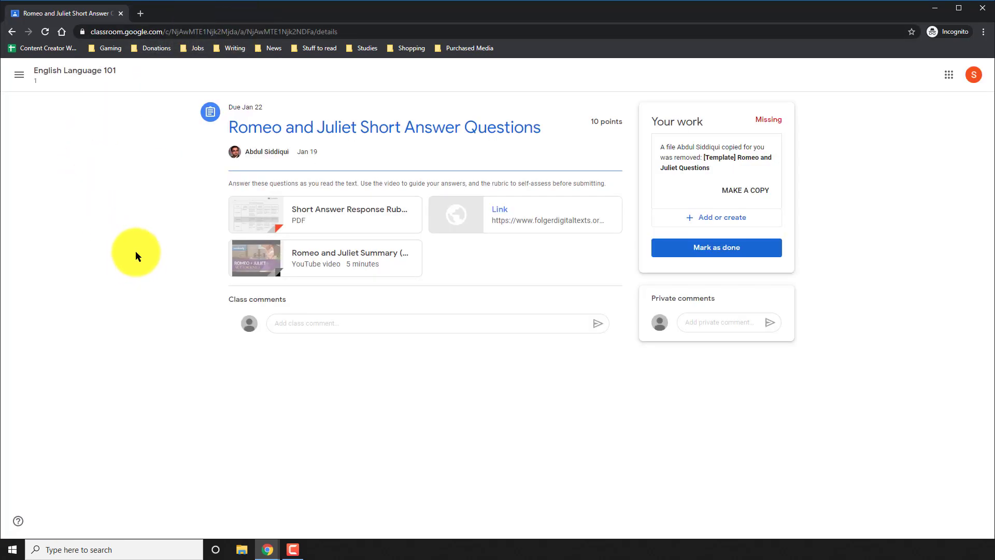
click(333, 220)
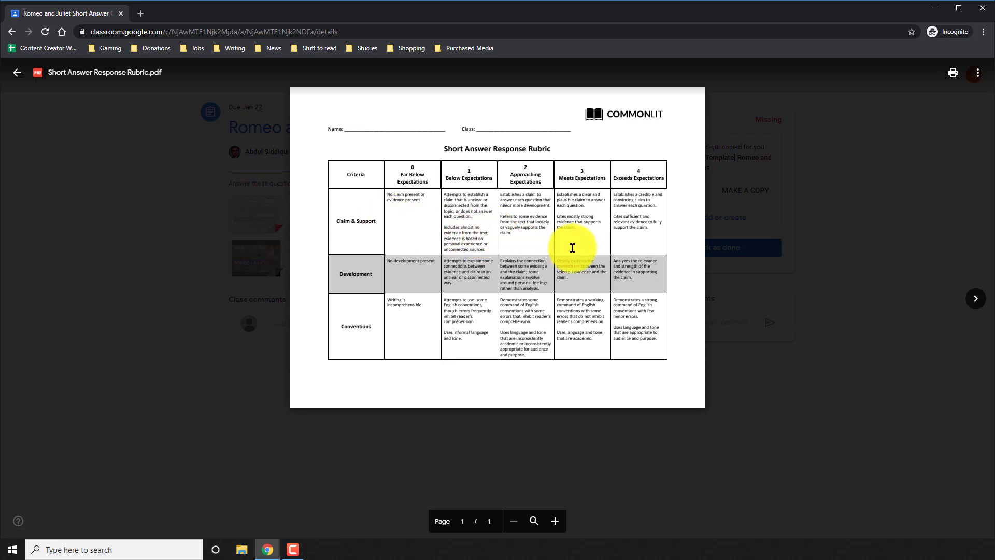
click(166, 206)
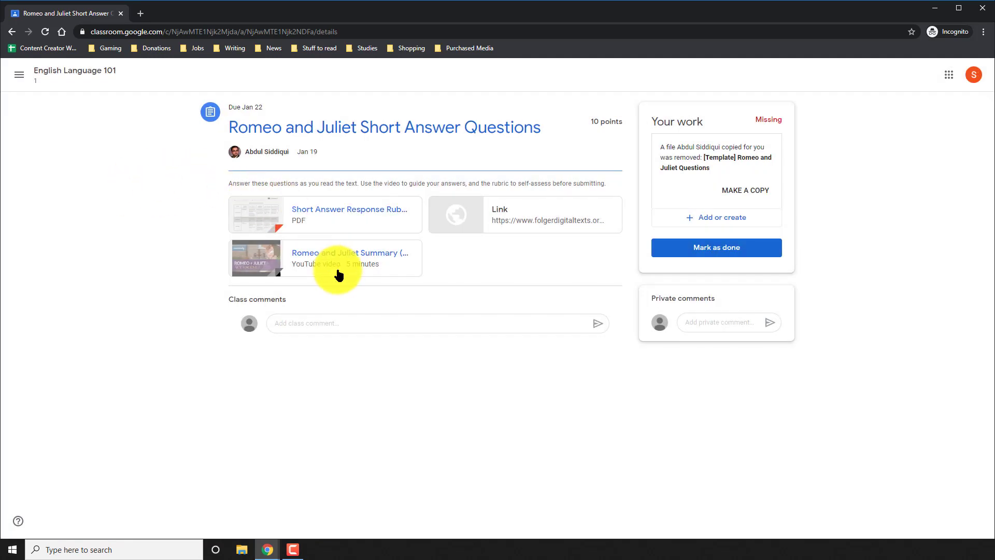
click(339, 268)
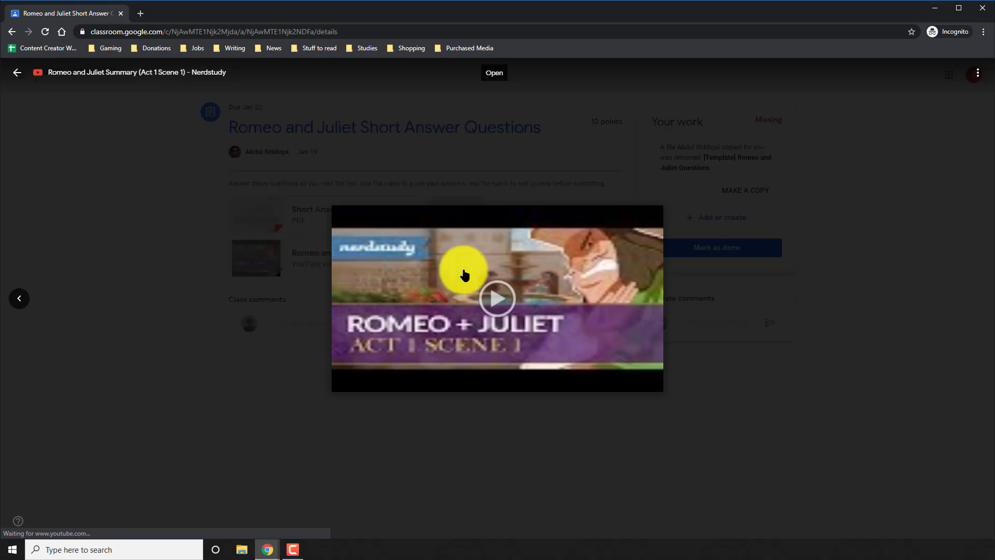
click(520, 310)
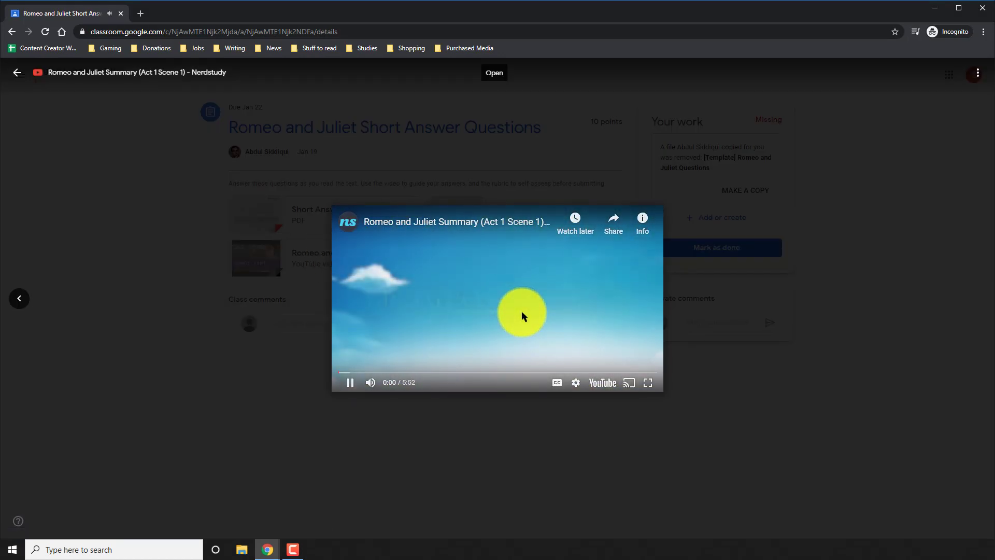
click(521, 311)
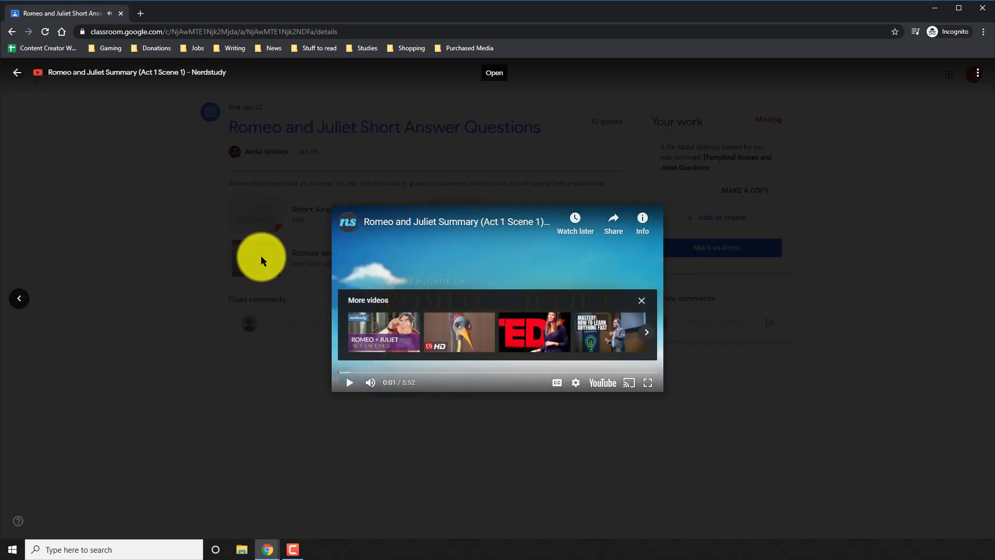
click(125, 206)
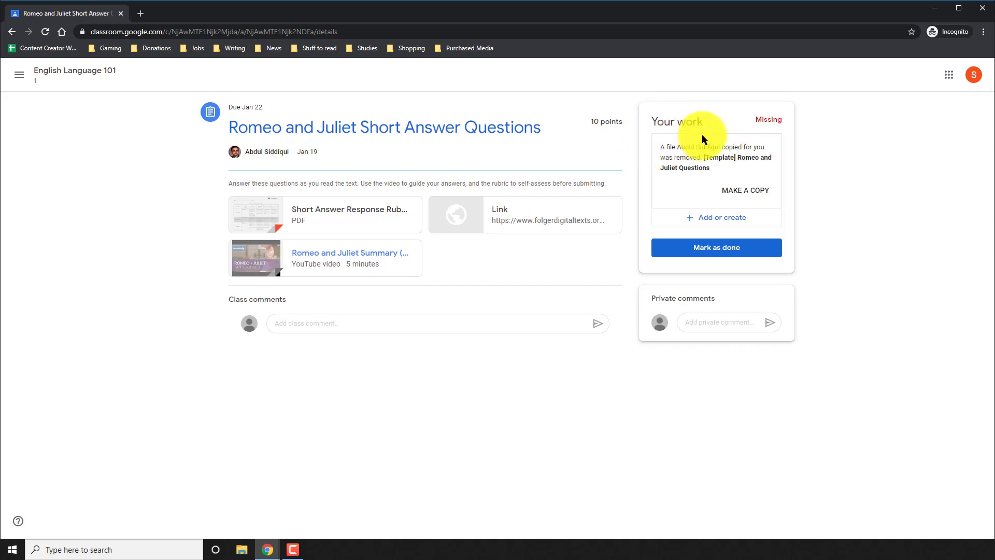
Step: Make a copy of the Romeo and Juliet Questions doc and open your copy from Your work
click(745, 190)
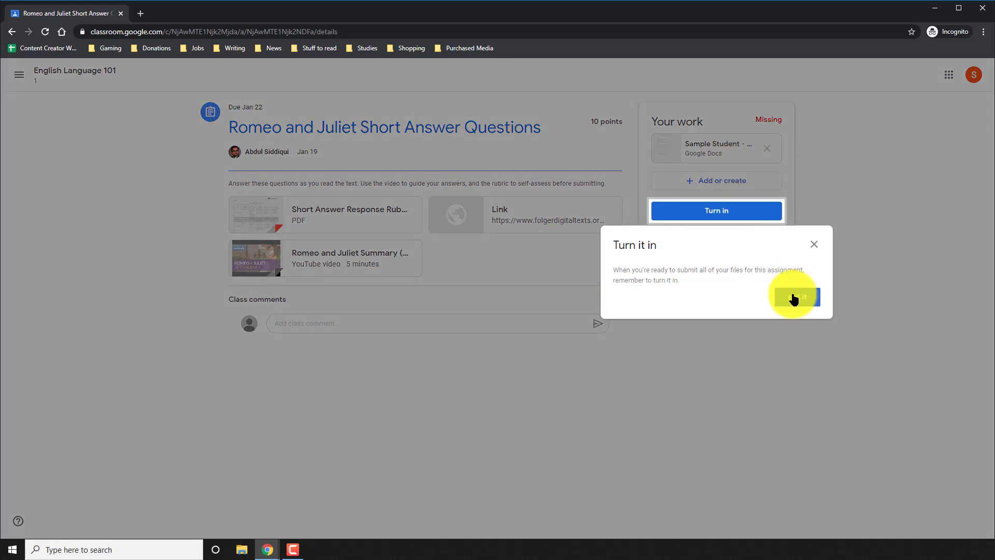
click(793, 299)
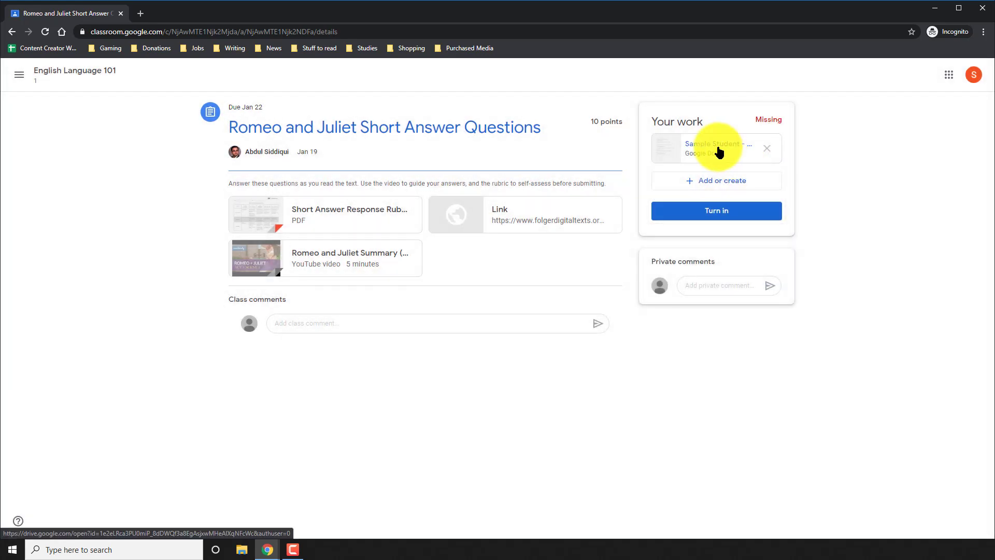
click(718, 150)
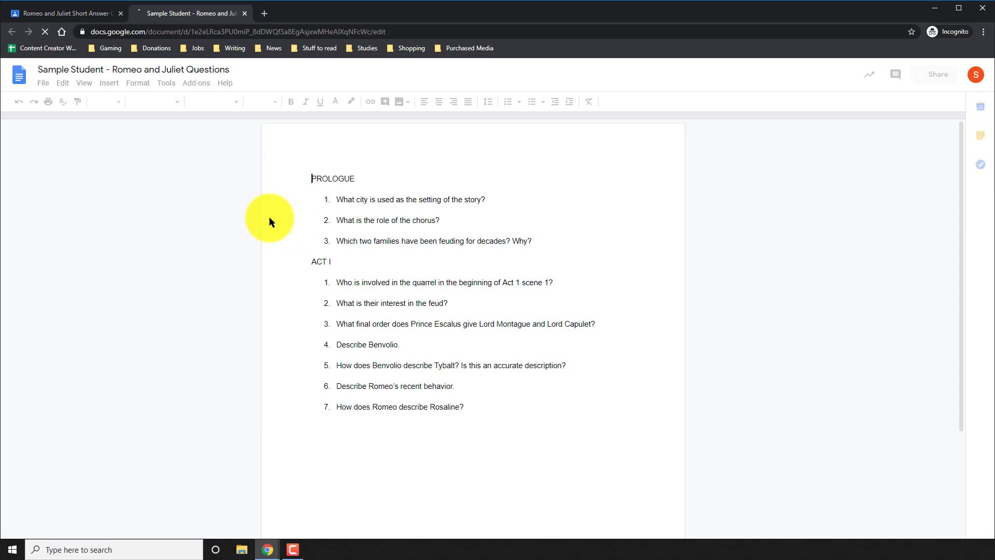
Step: Answer Prologue question 1 with 'The setting is in Verona.'
click(351, 209)
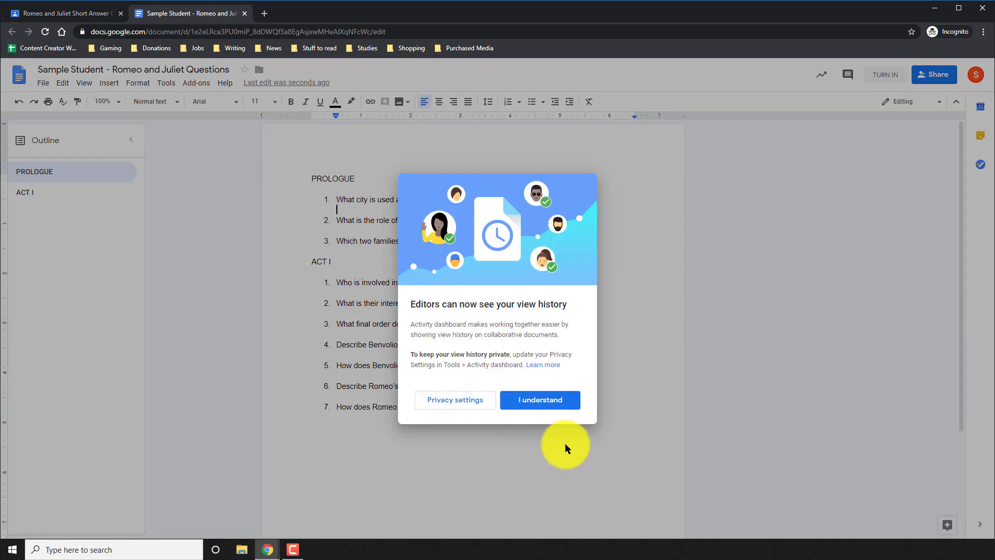
click(543, 403)
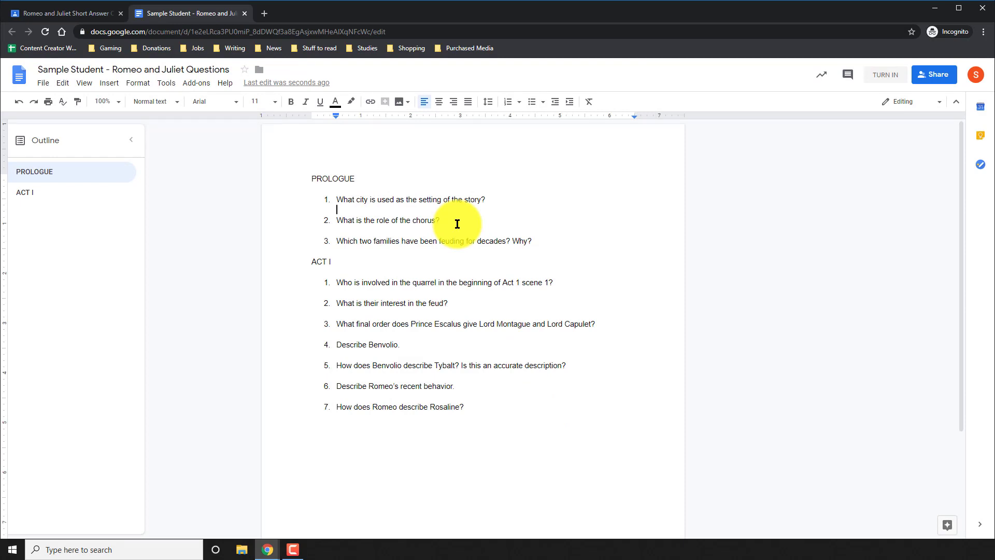
key(shift+Return)
text(The setting is in Verona.)
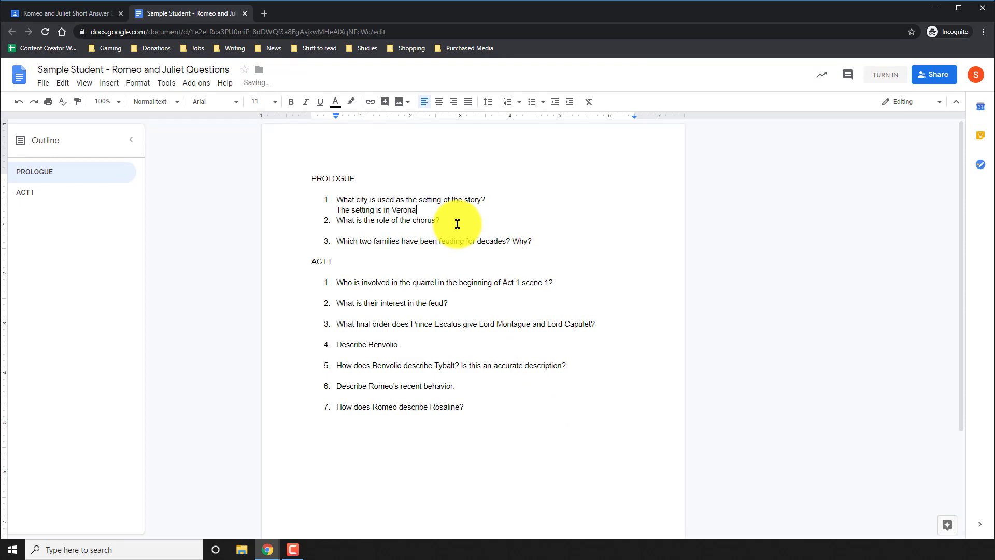
Step: Add answers about the chorus and the feuding Montagues and Capulets, correcting 'familities' to 'families'
click(457, 224)
key(shift+Return)
text(The role of the cho)
text(ties that have been fueding forever are the Montagues and Capulets.)
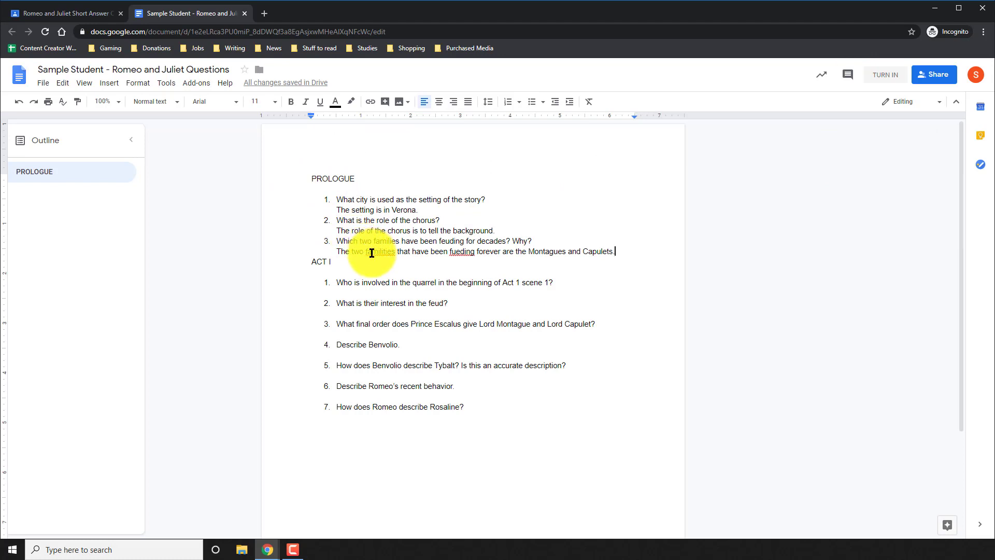
click(371, 253)
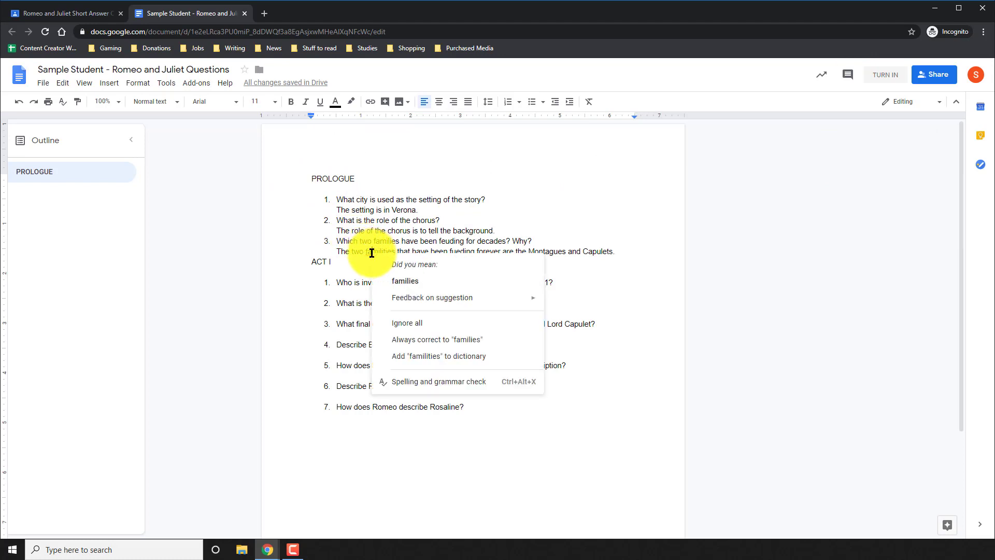
click(397, 283)
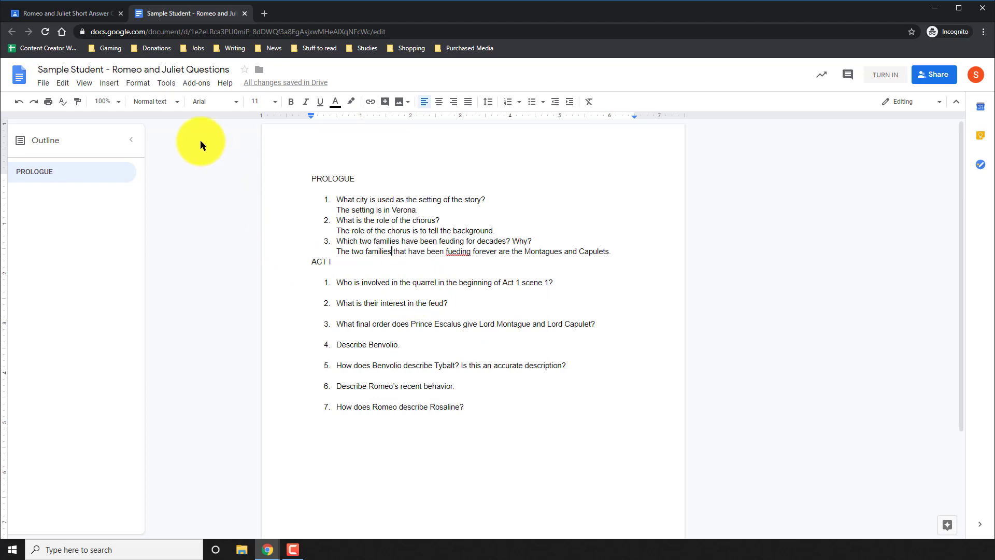
Step: Run the Spelling and grammar check, accept 'feuding' for 'fueding', and close the panel
click(173, 90)
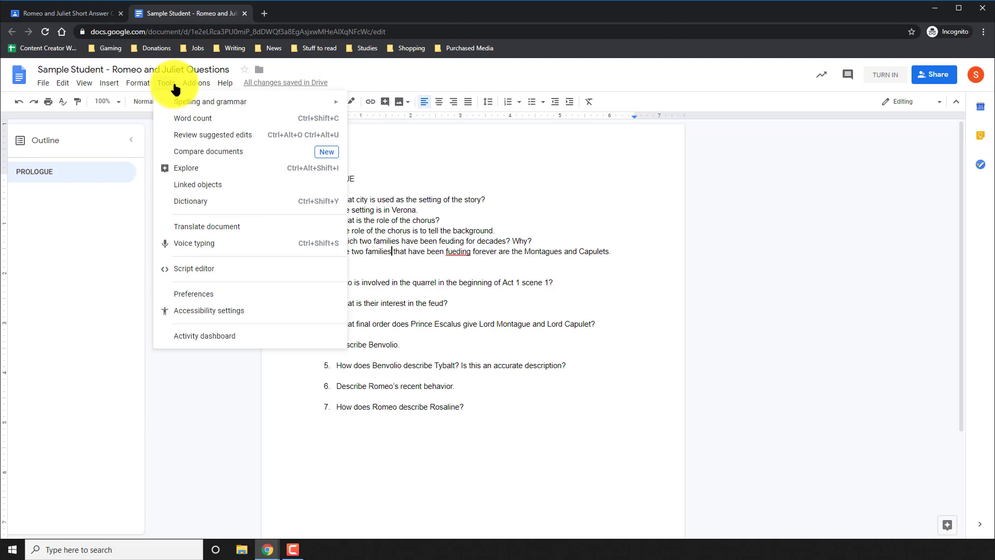
mouse_move(178, 102)
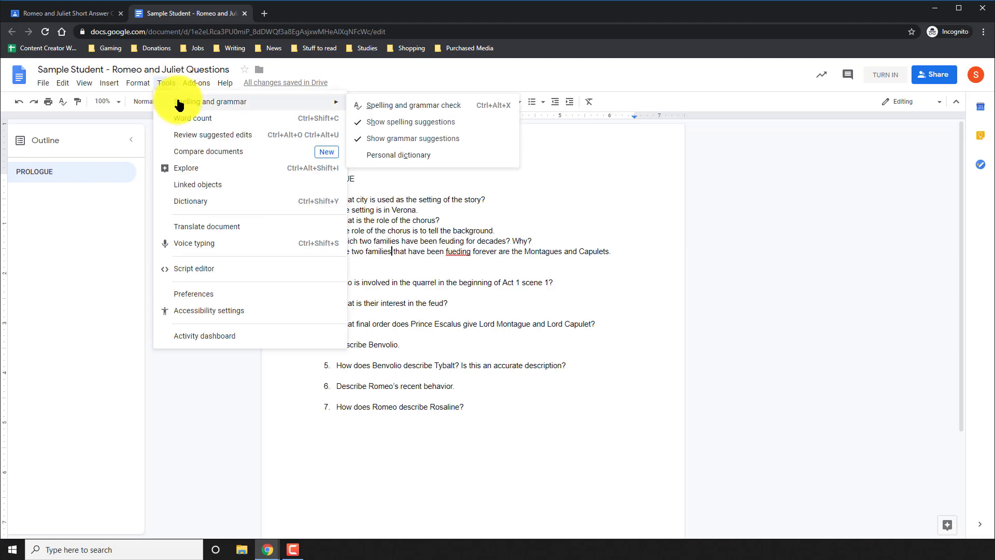
click(376, 107)
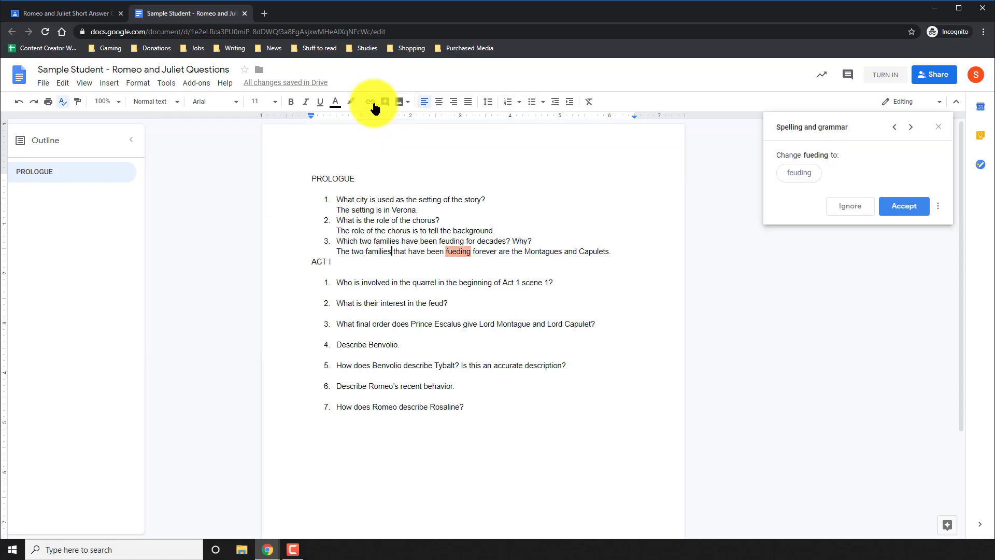
click(800, 173)
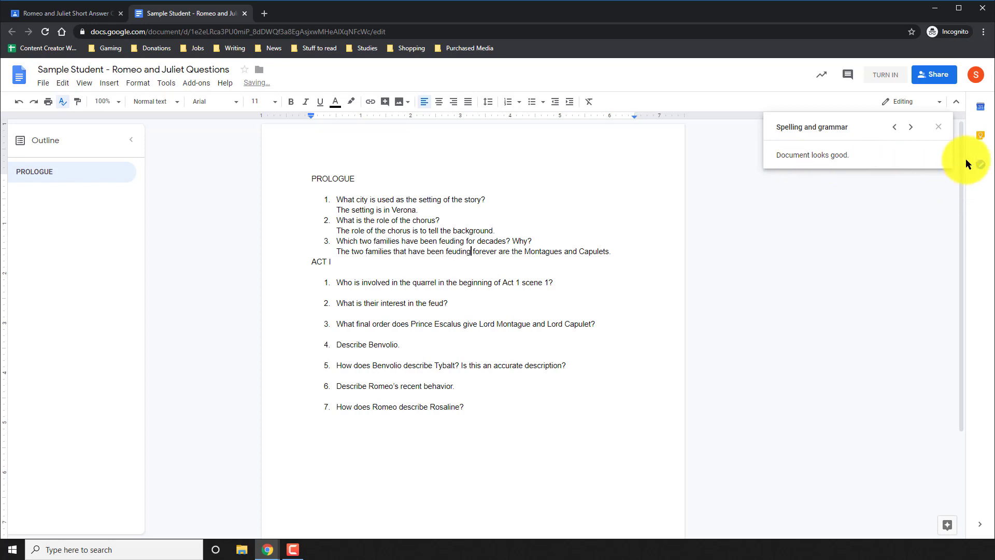
click(938, 126)
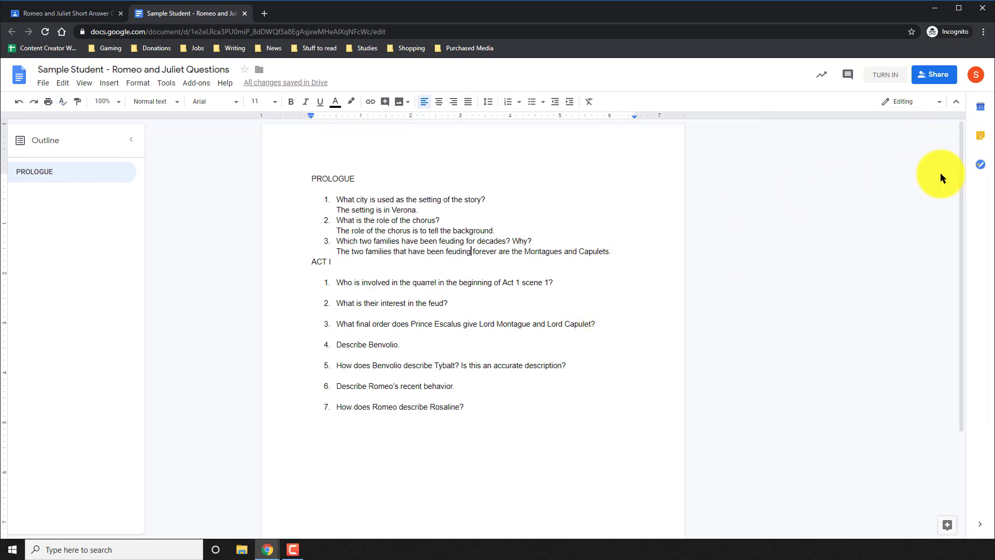
Step: Turn in the Romeo and Juliet Questions doc from Docs, dismissing the tip and confirming
click(889, 81)
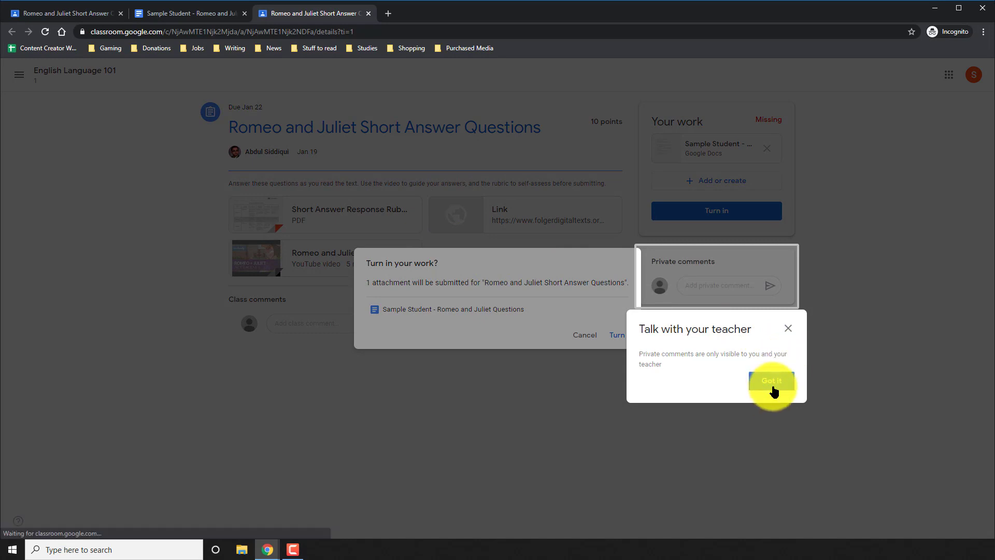
click(771, 386)
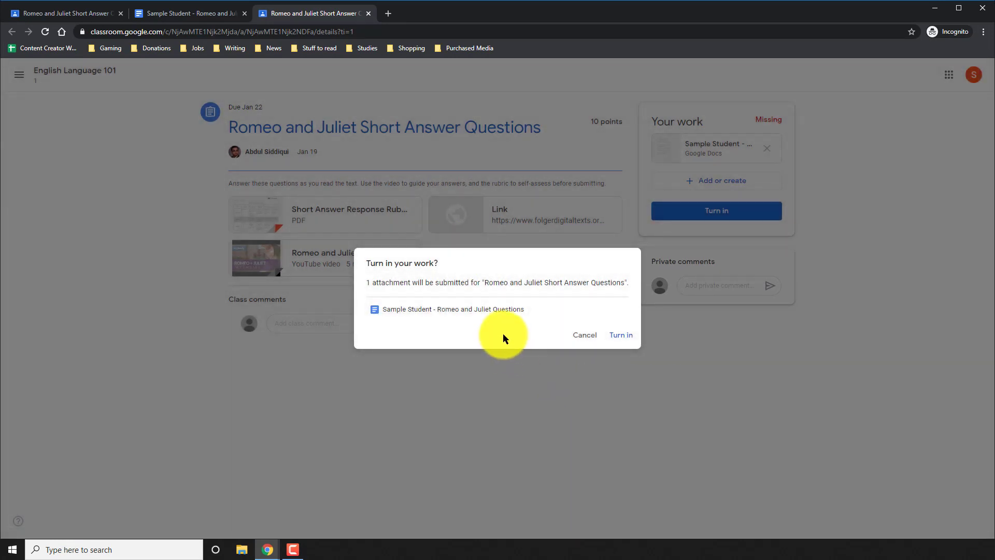
click(627, 337)
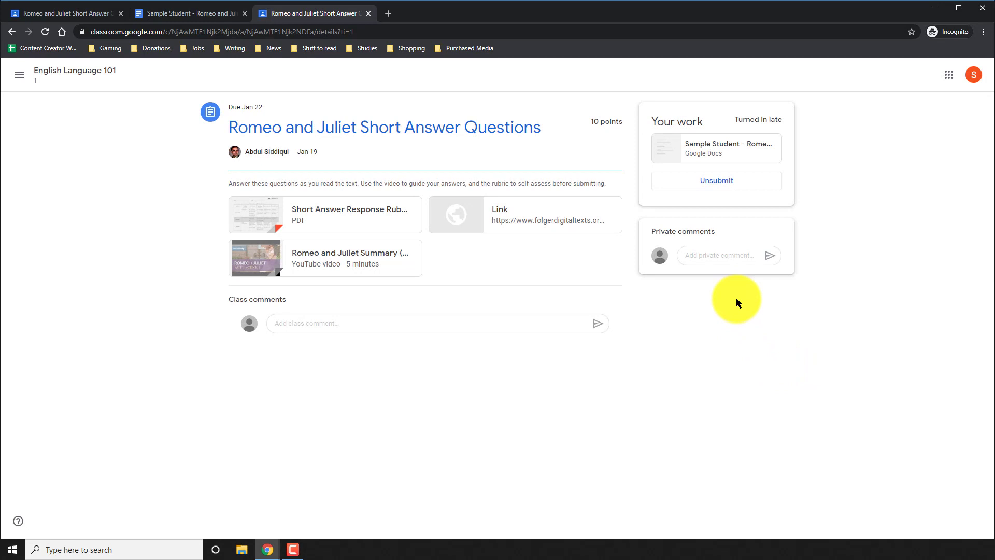
Step: Send the private comment 'Sorry I submitted this late; I just found out about the class.' and close the doc tab
click(724, 259)
text(Sorry I subm)
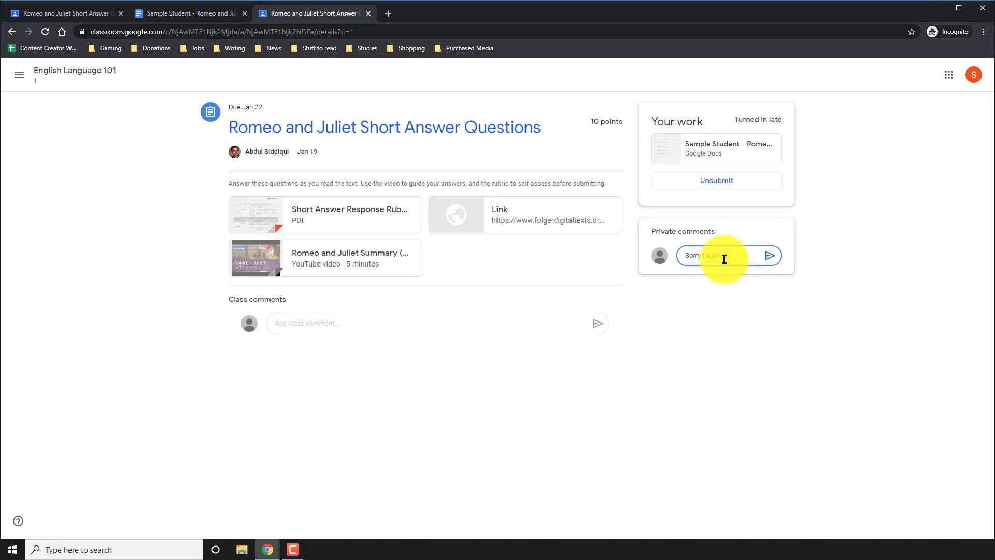
text(itted this late; I just found out about the class.)
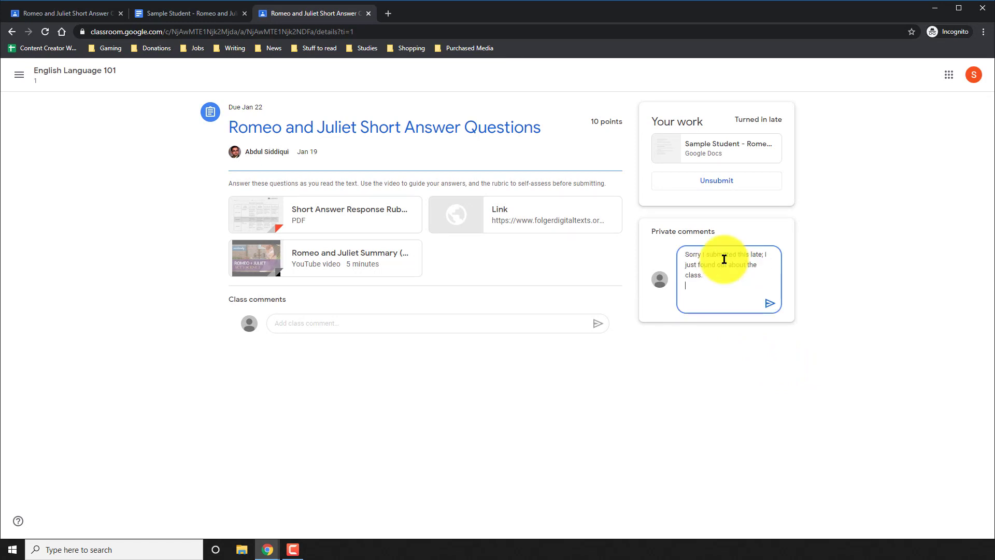
click(770, 299)
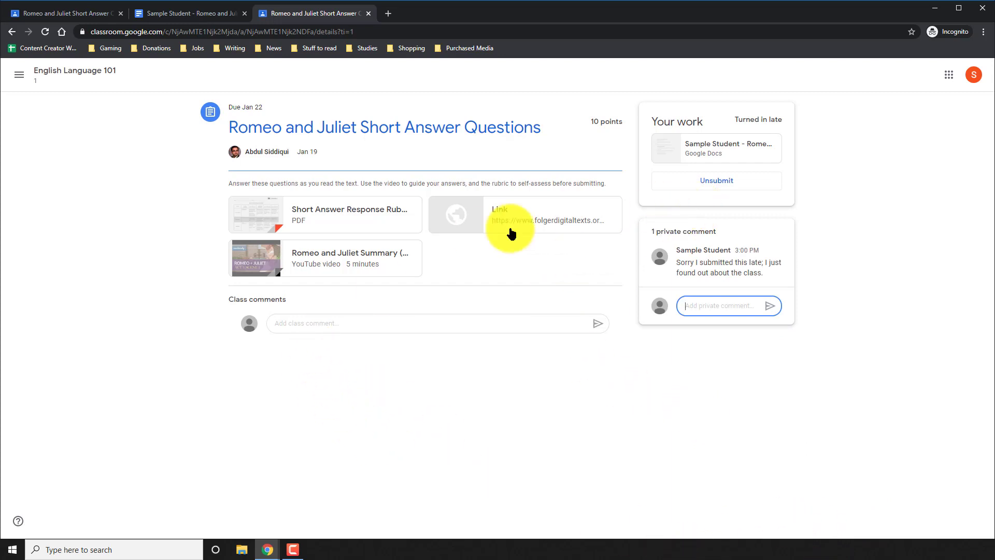
click(244, 13)
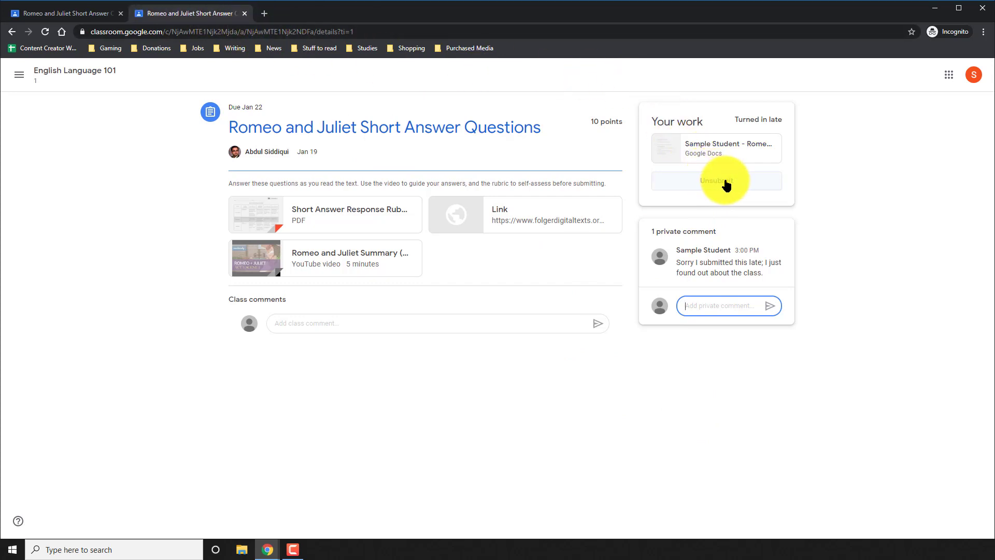
click(701, 144)
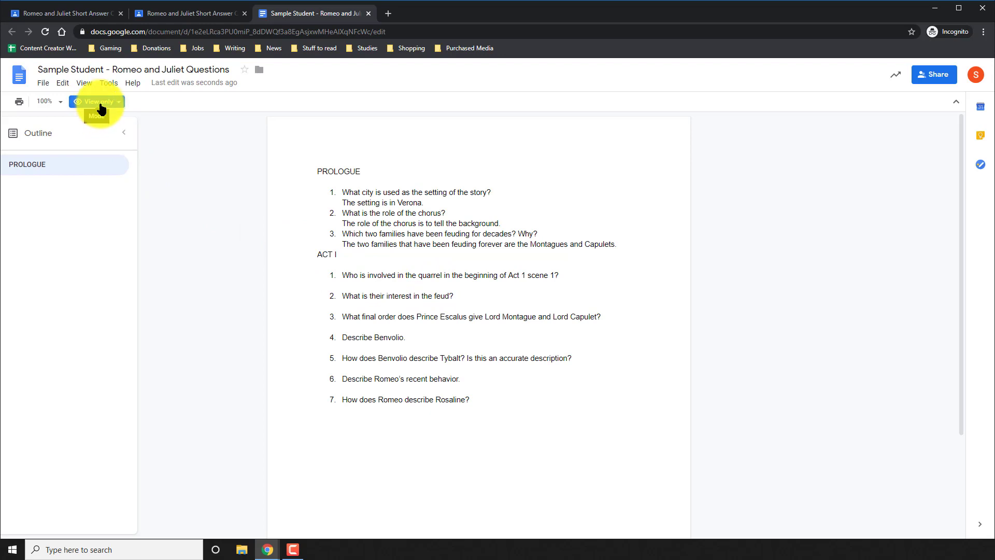
click(368, 13)
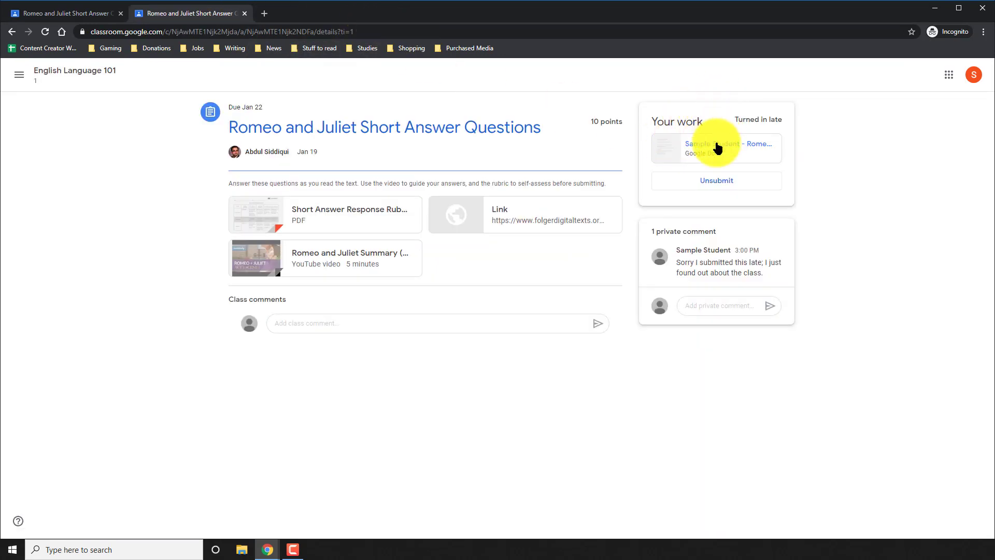
Step: Unsubmit the Short Answer Questions assignment and reopen the attached Romeo and Juliet Questions doc
click(718, 185)
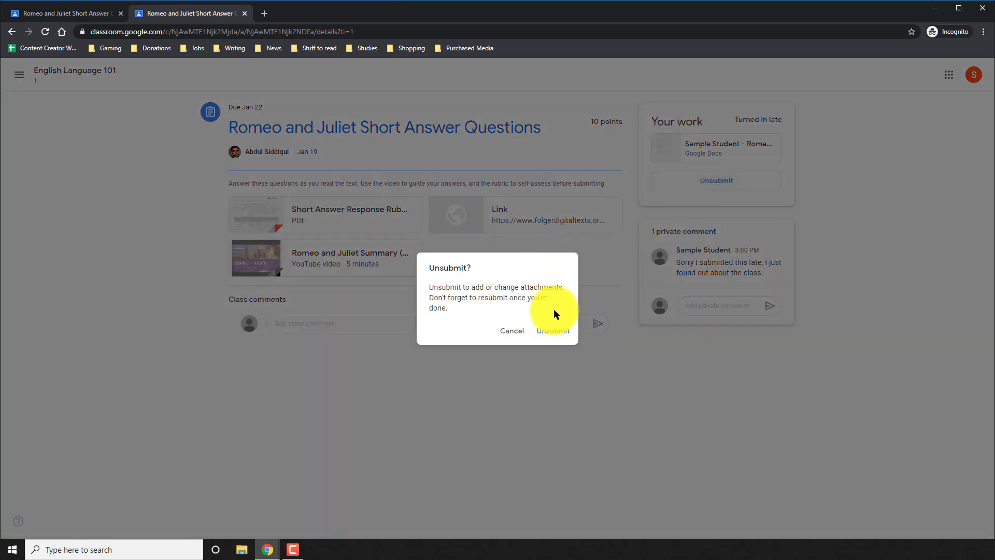
click(554, 337)
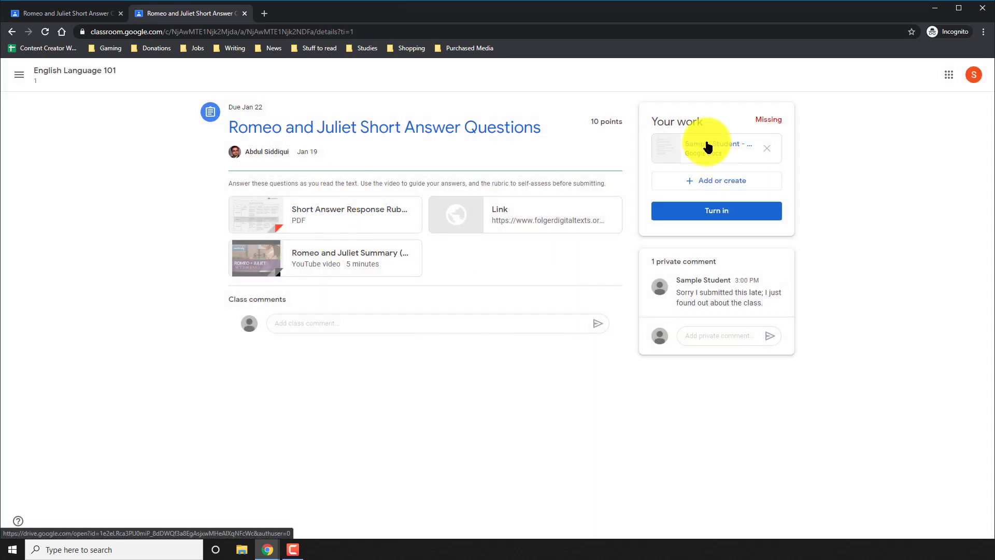
click(707, 146)
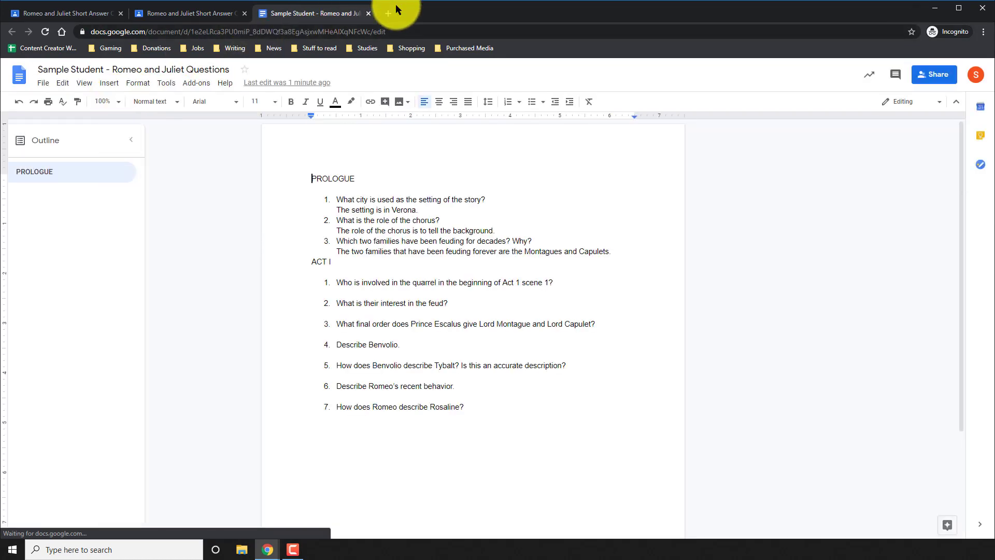
Step: Write 'The quarrel involved Benvolio and Mercutio.' under Act I question 1, then close the Docs tab
click(349, 293)
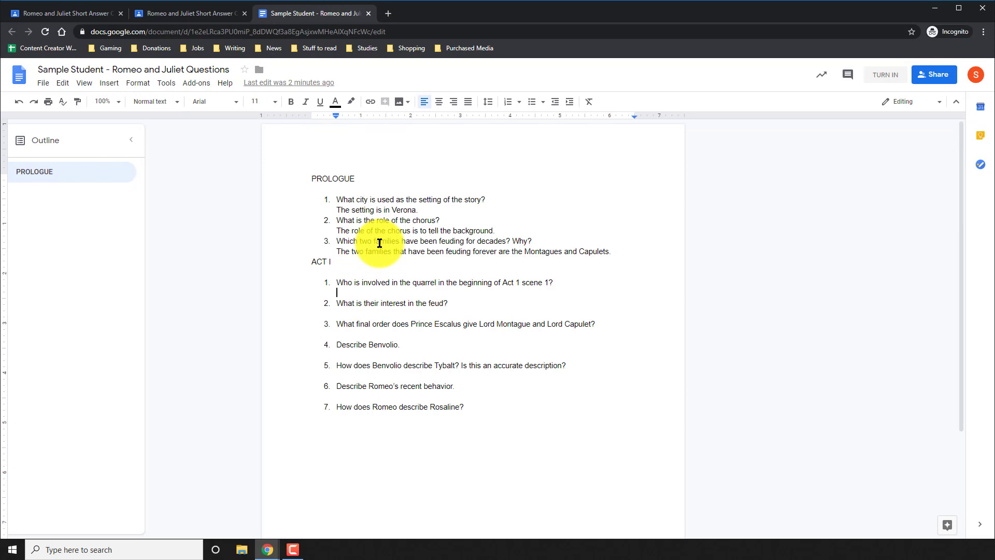
text(THe)
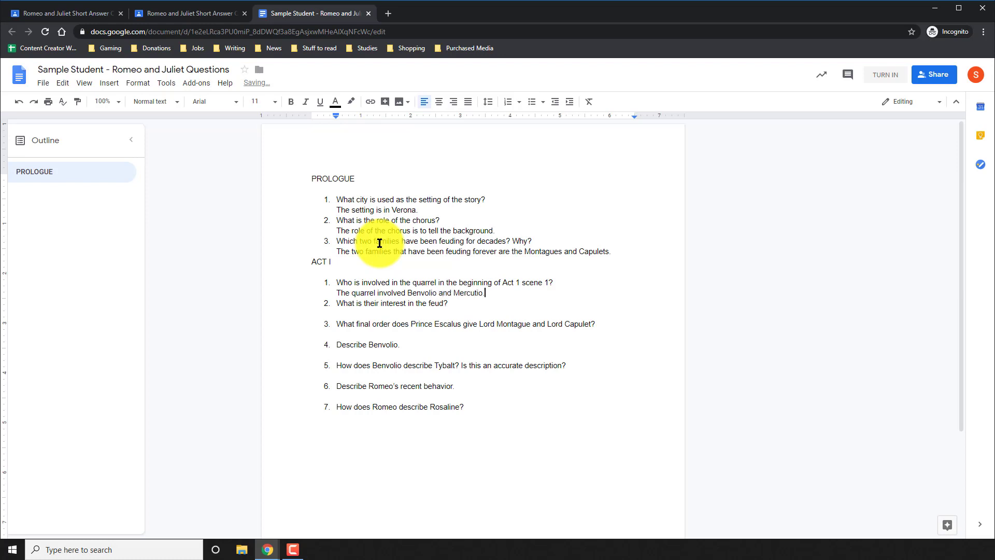
click(369, 13)
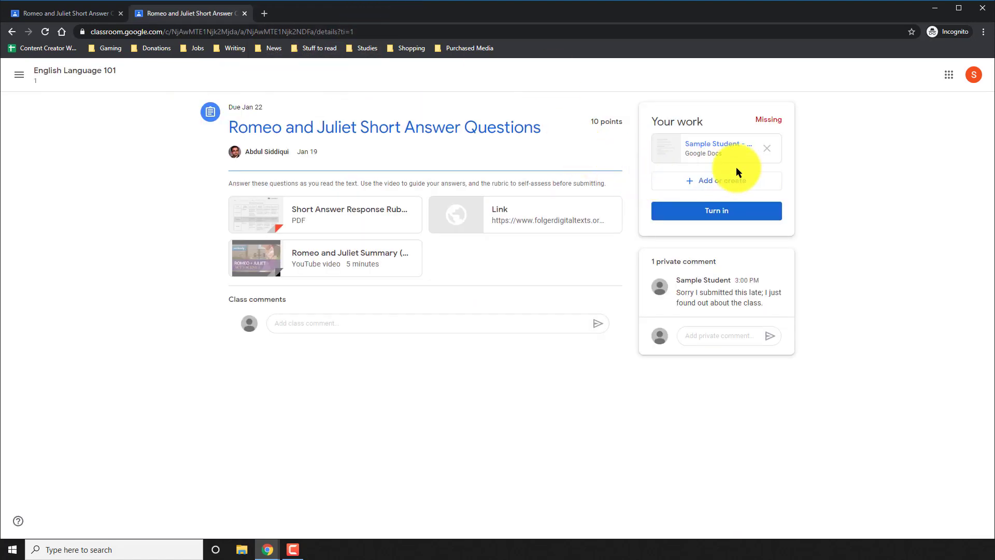
Step: Turn in the revised questions doc again without adding work, then go to the English Language 101 stream
click(713, 184)
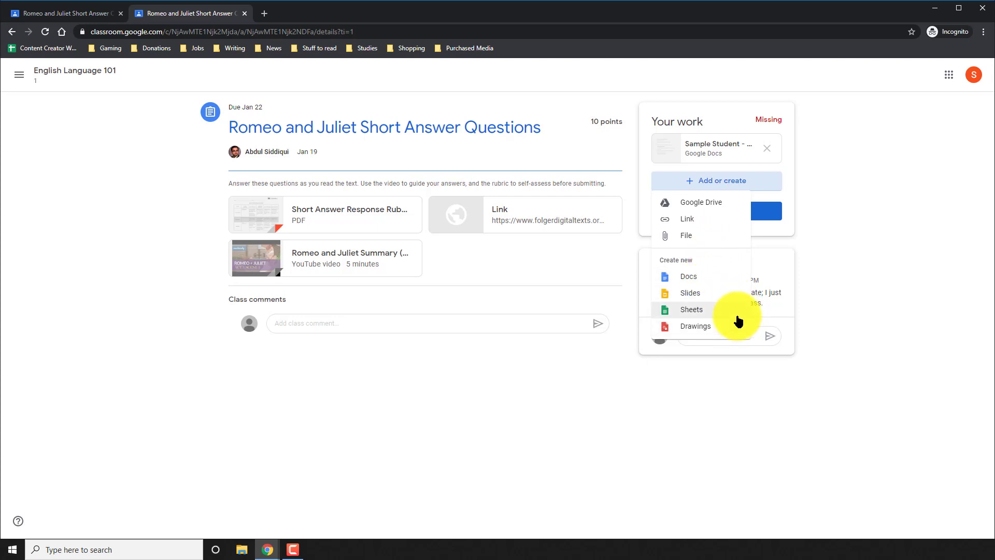
click(847, 184)
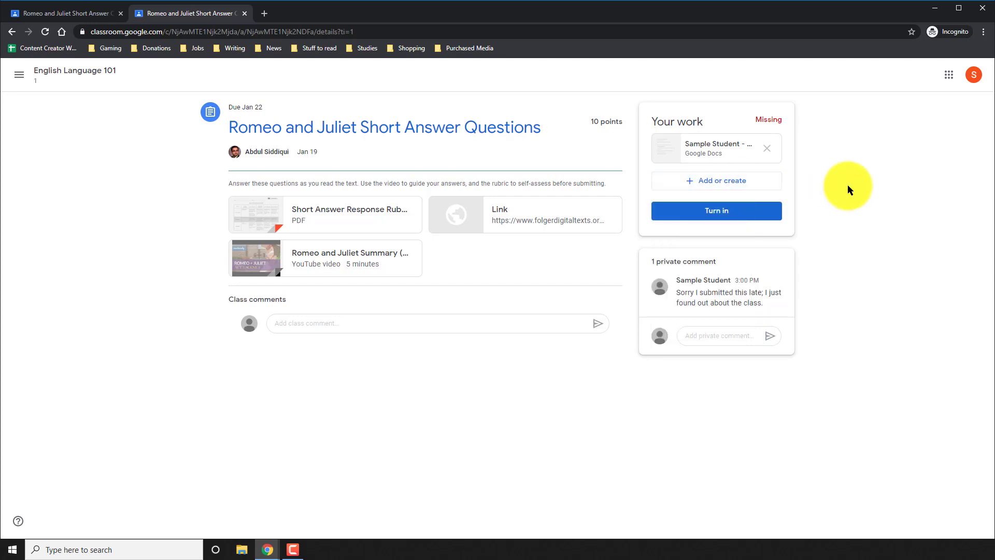
click(751, 212)
click(620, 335)
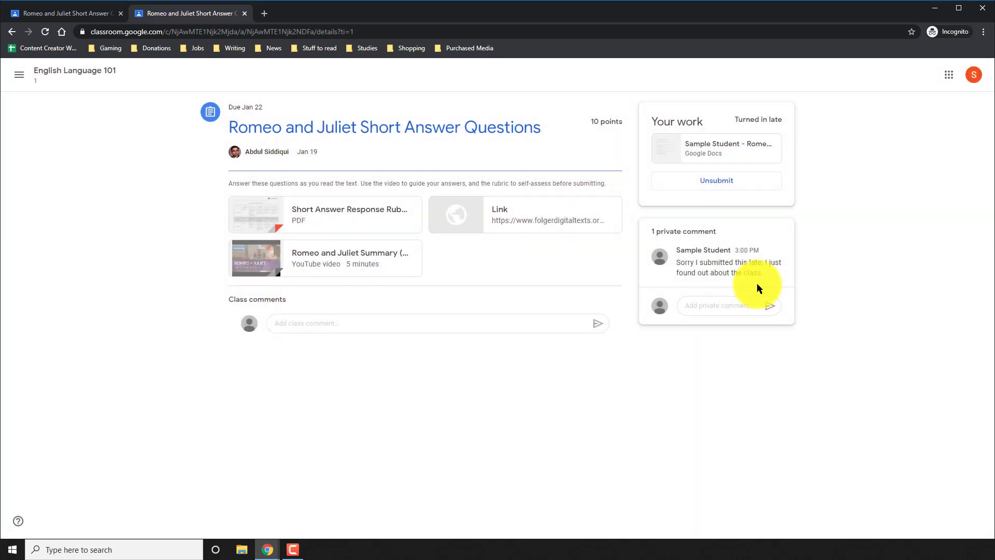
click(107, 80)
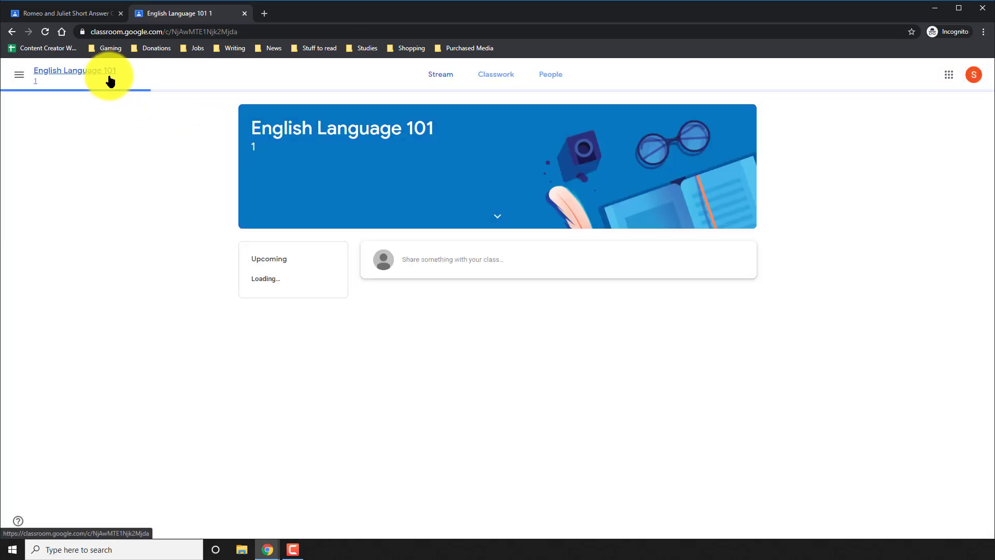
Step: From Classwork, expand the Romeo and Juliet Act I Quiz and open its 100-point assignment page
click(496, 78)
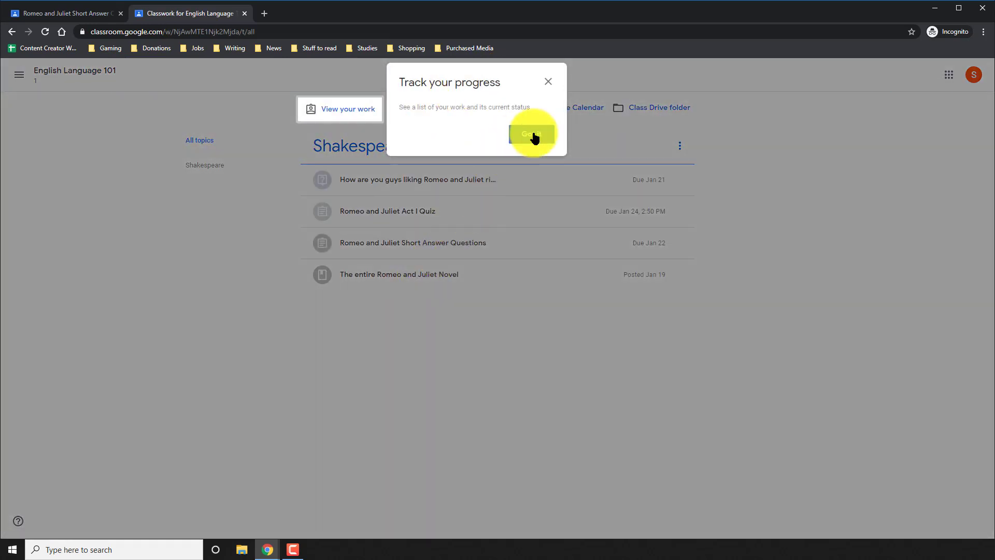
click(532, 134)
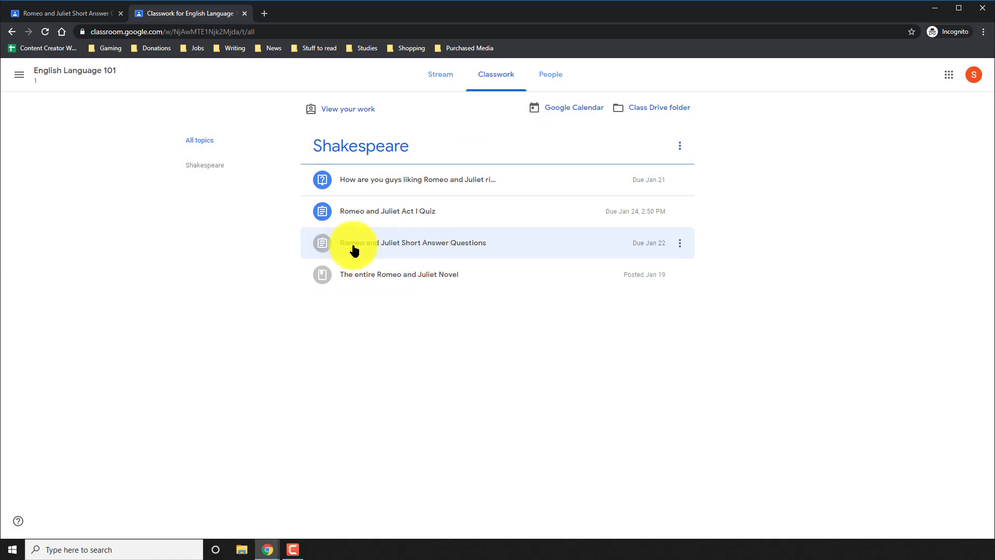
click(382, 213)
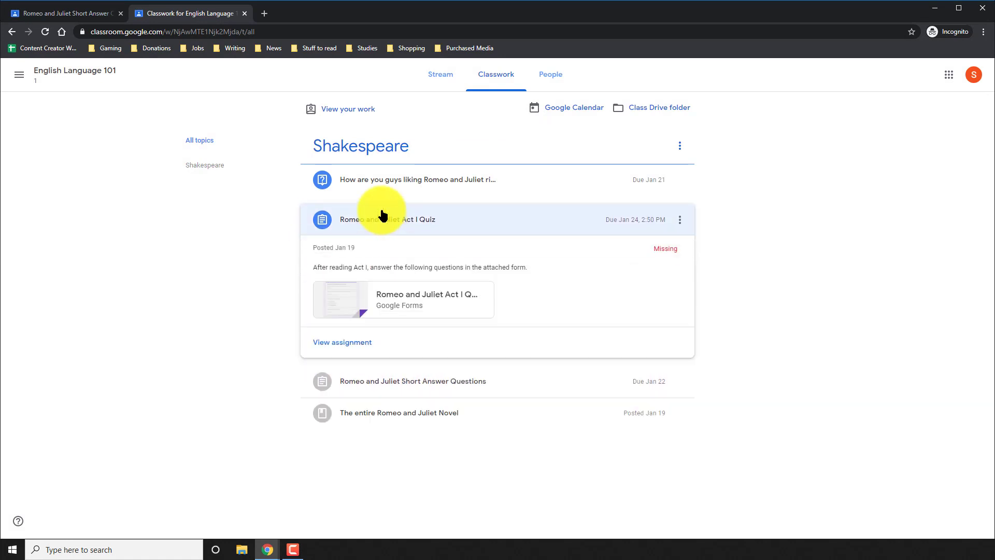
click(344, 343)
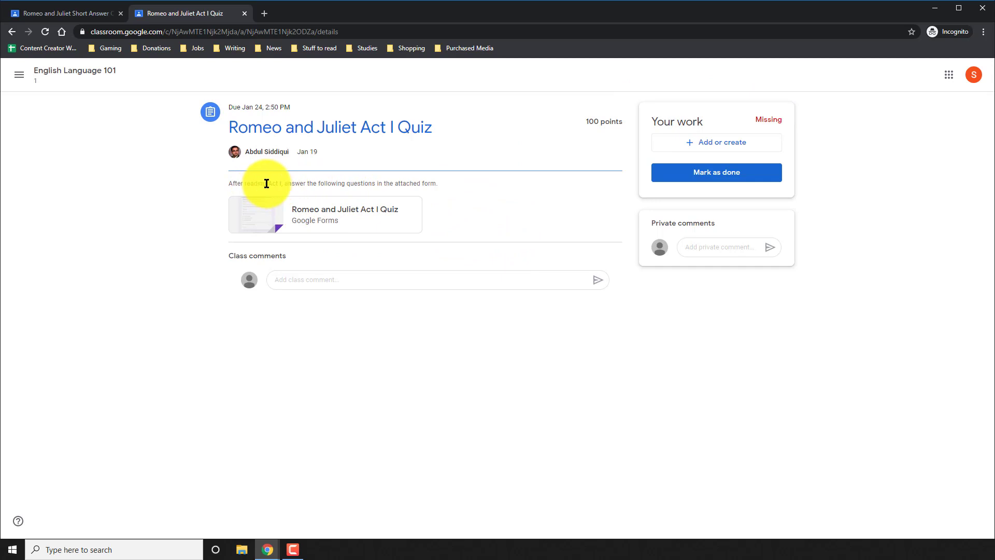
Step: Answer the quiz: Tybalt 'a good man', Romeo 'mildly upset', Rosaline 'a good friend'
click(337, 217)
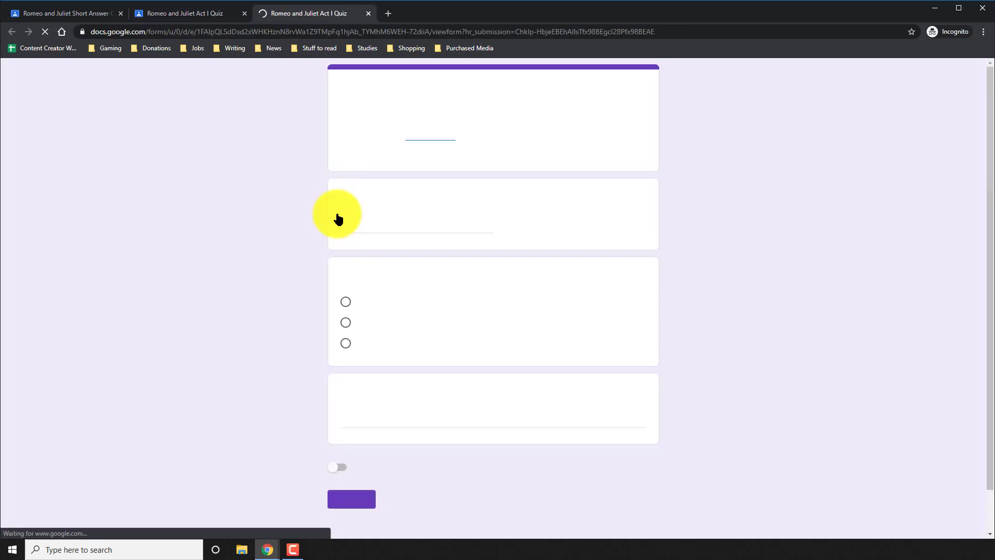
scroll(397, 207, down, 1)
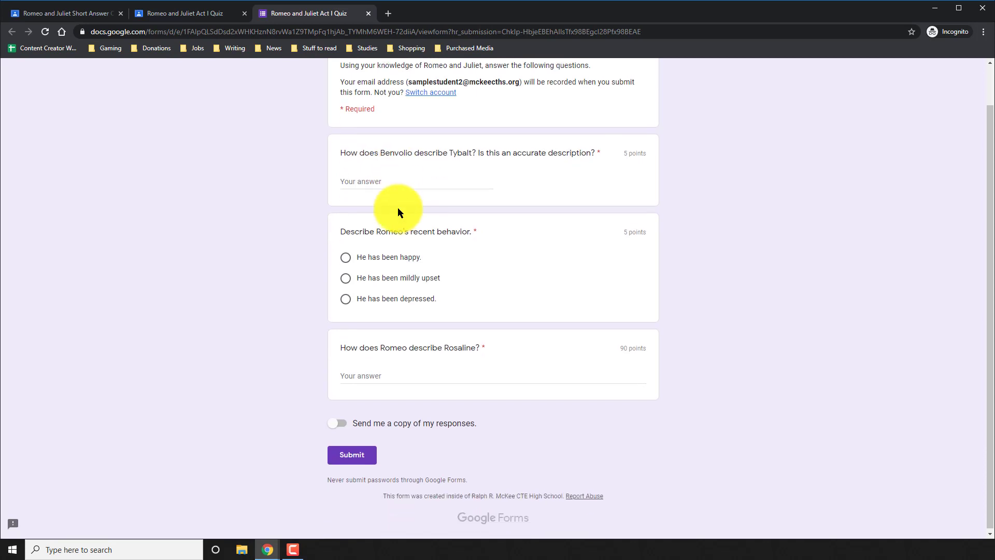
click(389, 178)
text(Benvolio describes Tybalt as a good man.)
click(373, 274)
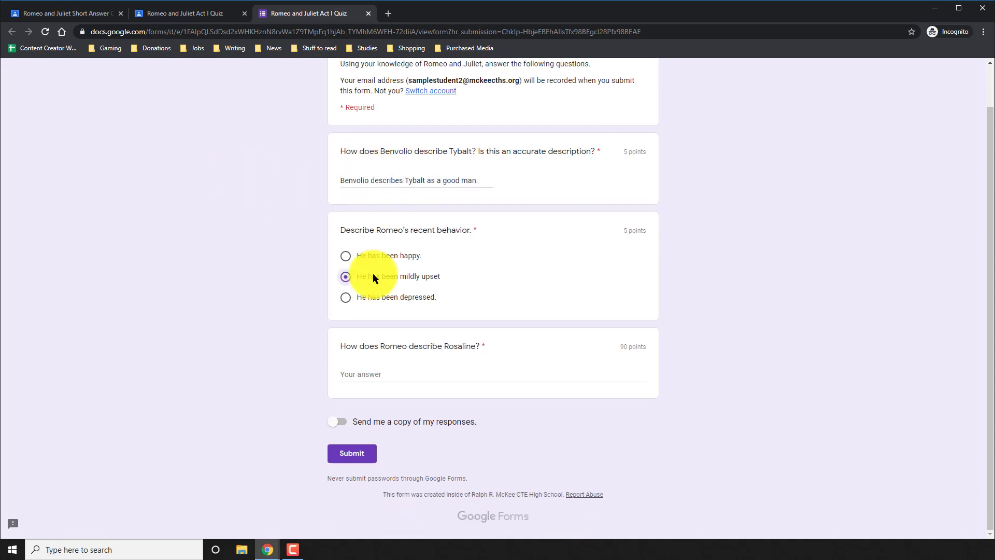
key(Tab)
text(He describes her as a good friend.)
Step: Submit the quiz with a response copy, check the 0/100 pending score, and close both tabs
click(337, 421)
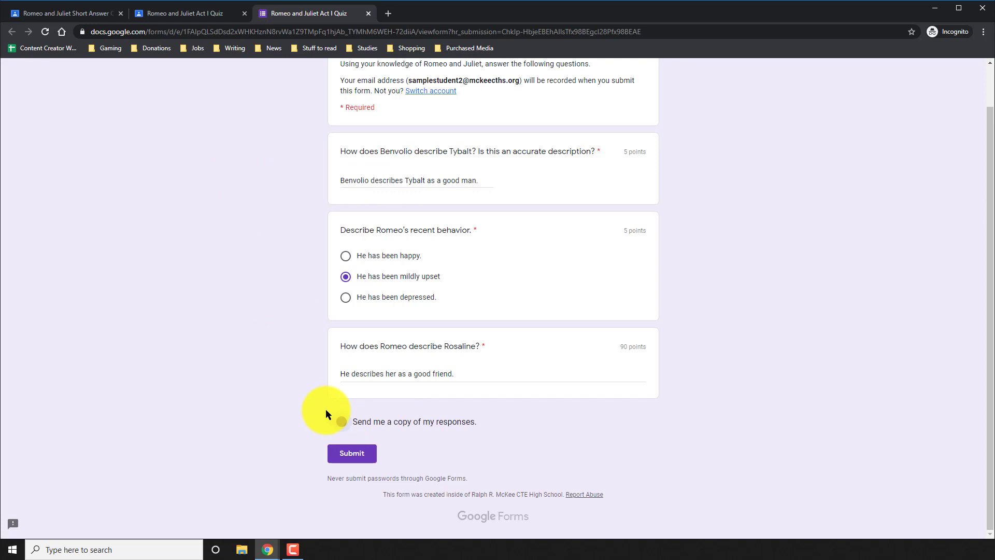
click(348, 452)
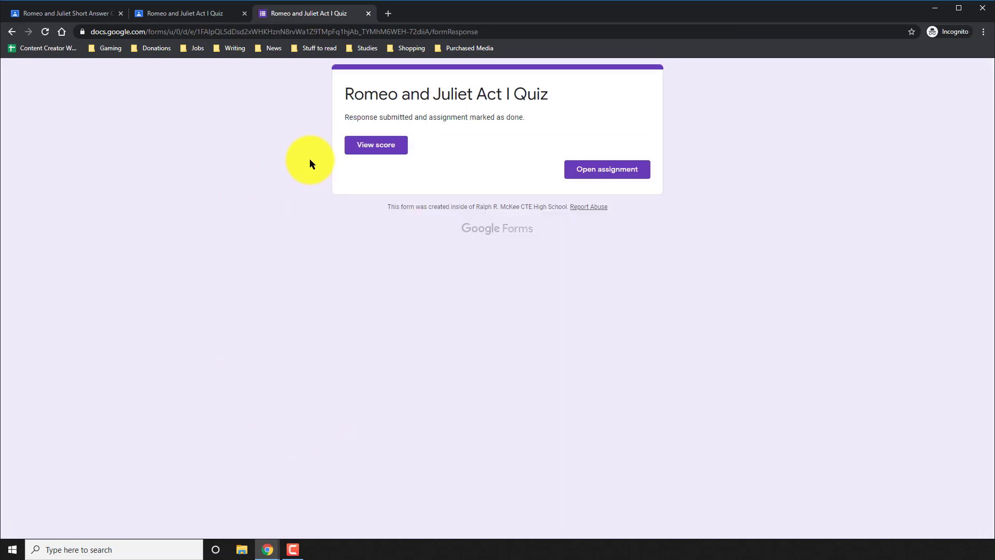
click(380, 148)
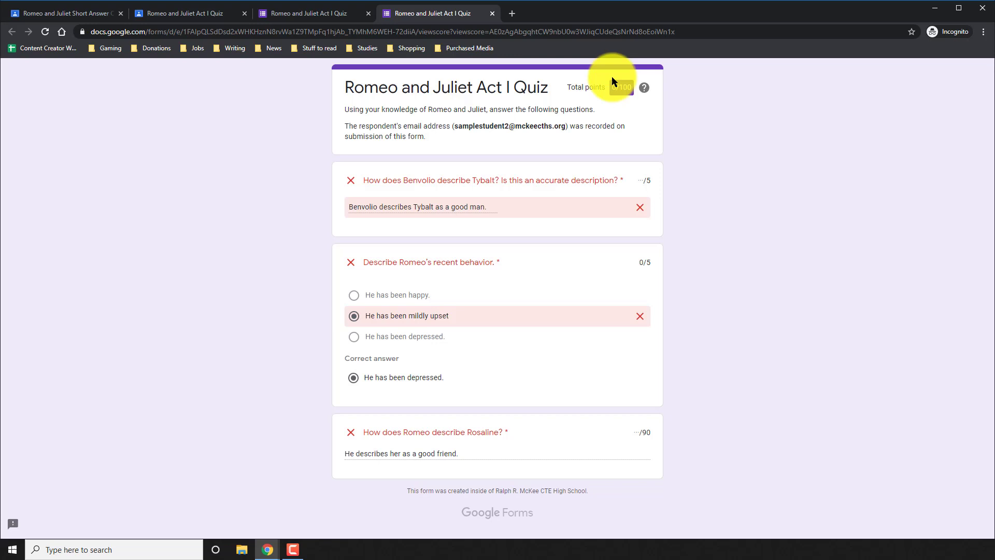
click(492, 12)
click(368, 13)
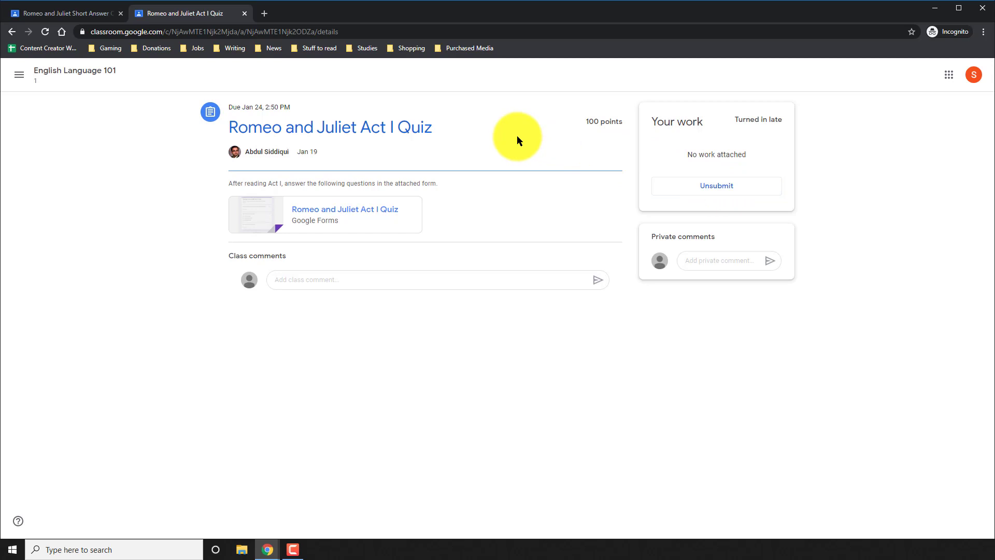
Step: From Classwork, open the poll about liking the play, choose 'Disliking it', and turn it in
click(75, 72)
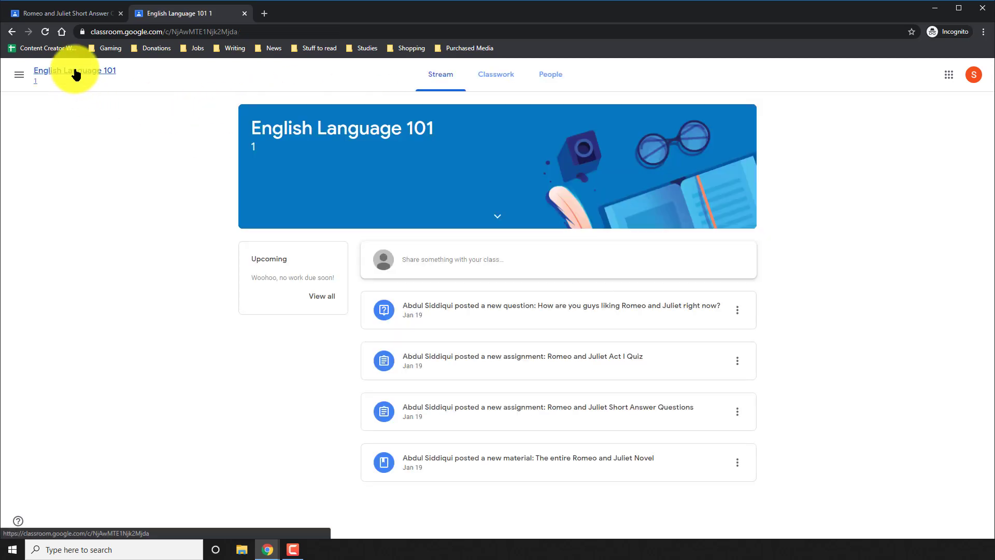
click(497, 78)
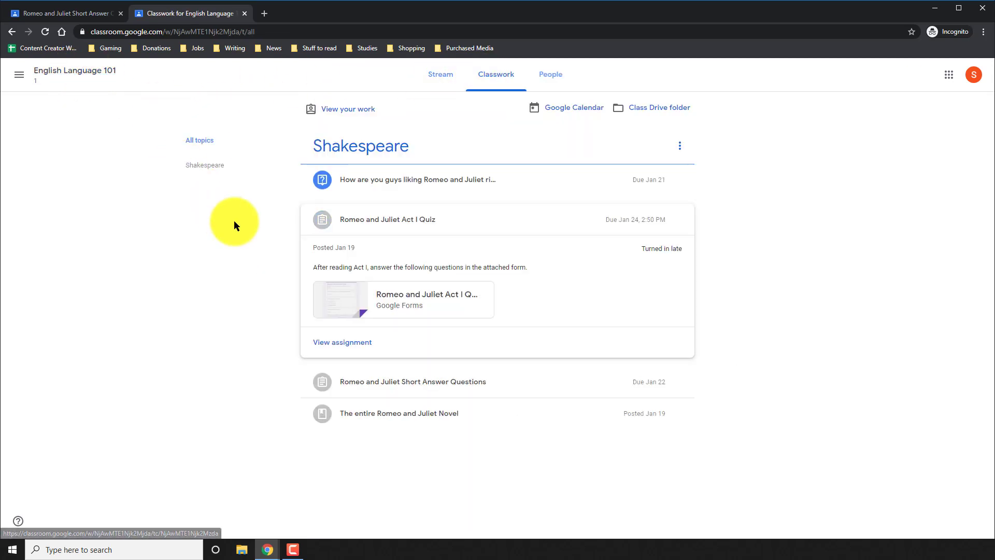
click(366, 224)
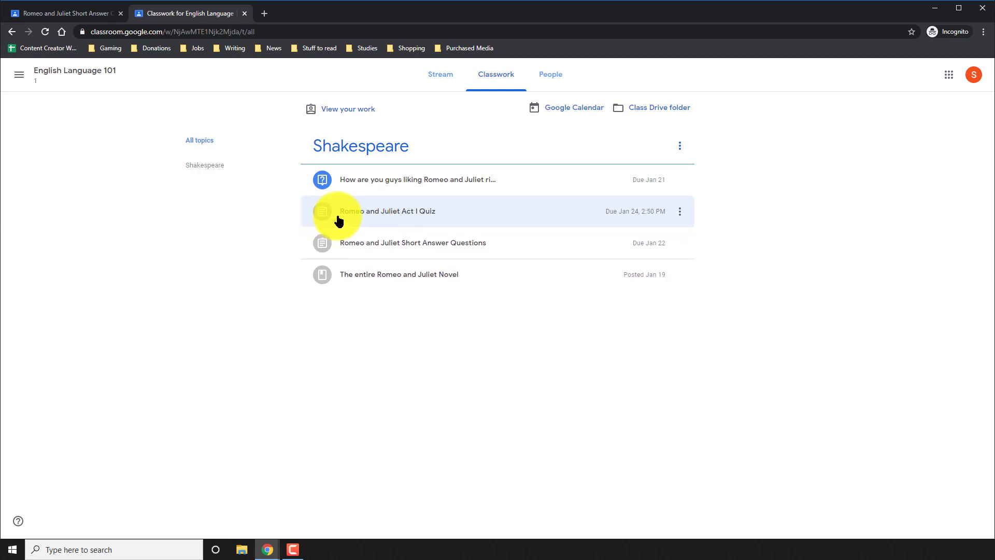
click(371, 186)
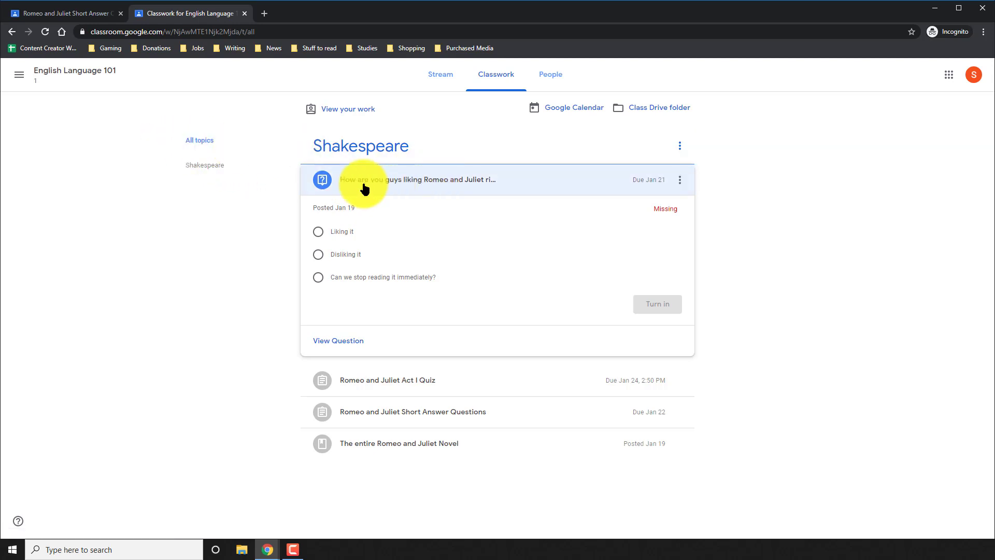
click(333, 341)
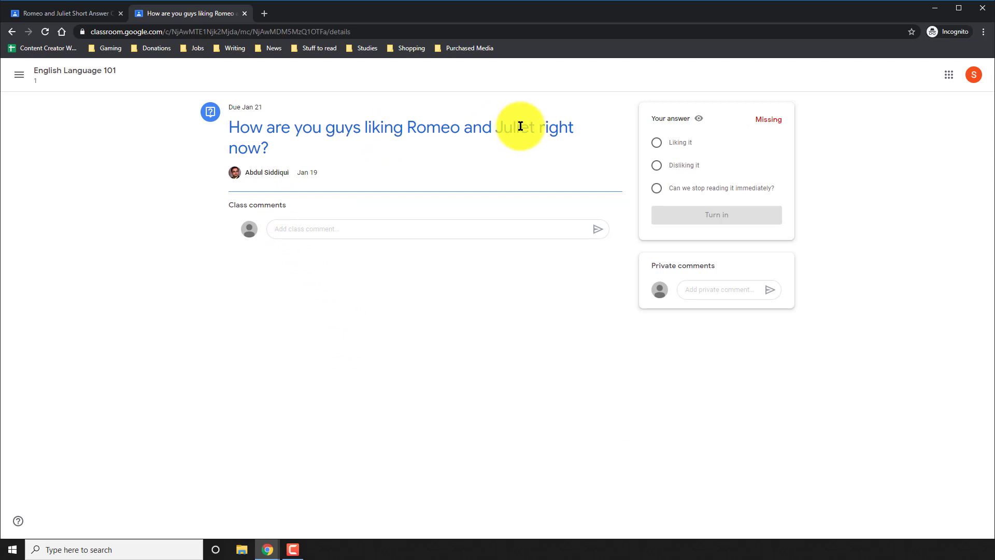
click(697, 170)
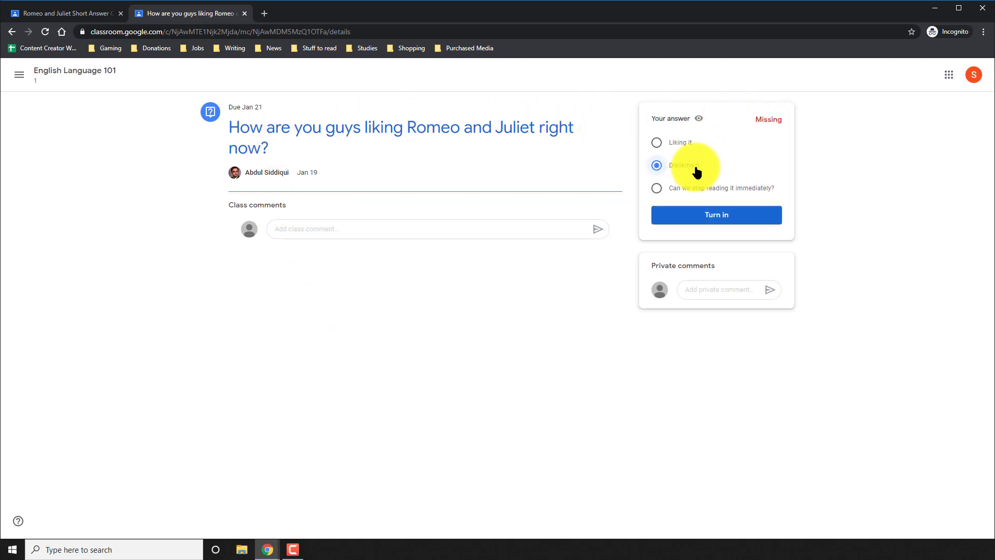
click(715, 213)
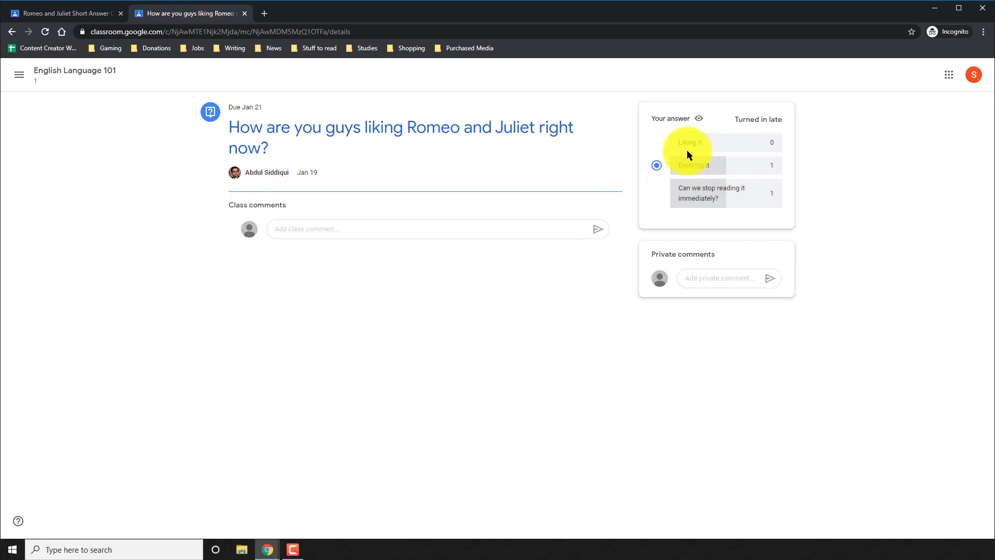
click(102, 77)
Step: On Classwork, collapse the poll question and open the View your work overview
click(512, 85)
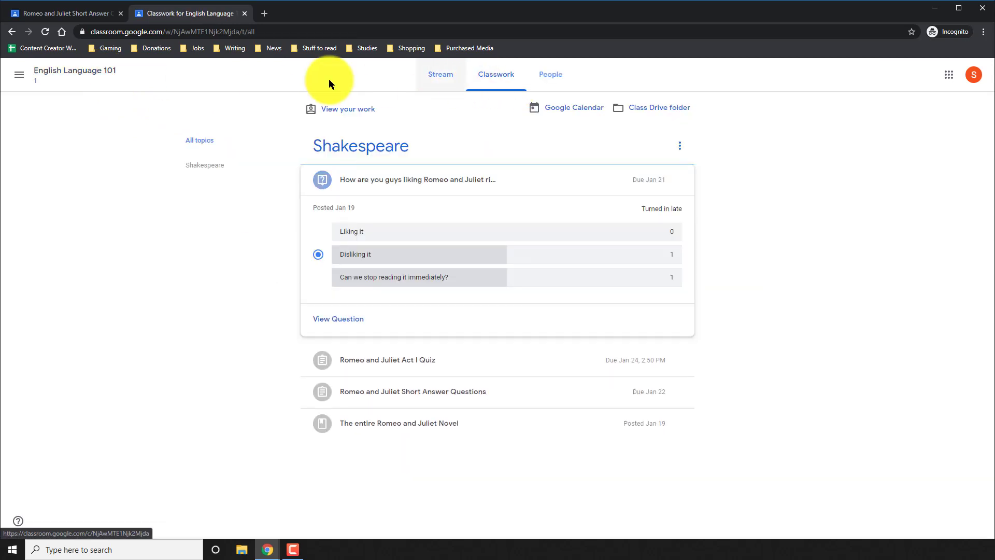
click(378, 182)
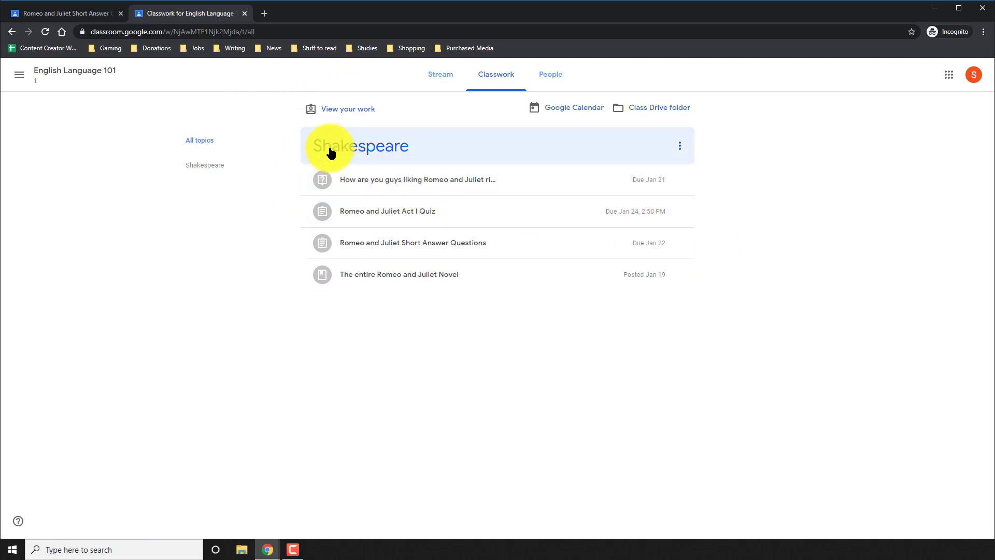
click(334, 113)
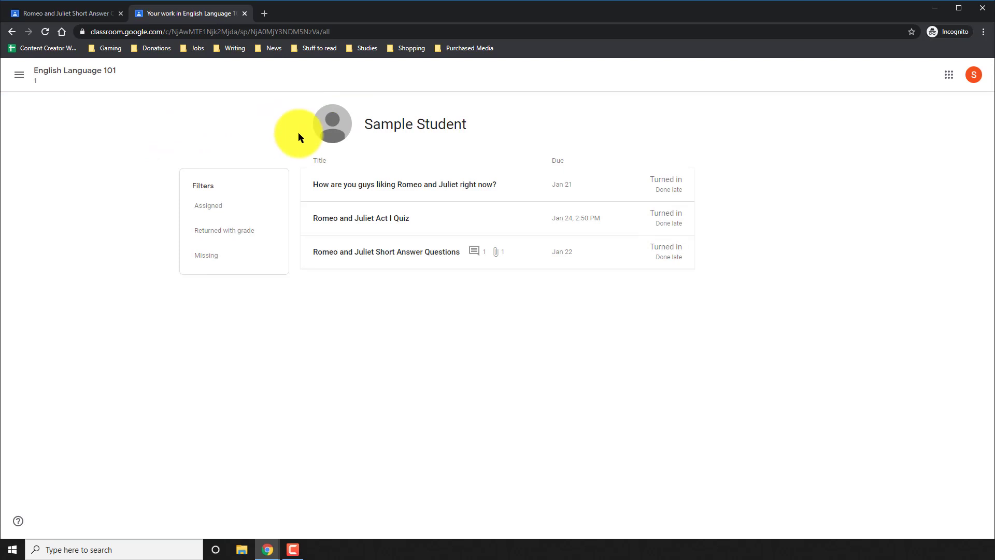
Step: Expand and collapse the poll, Act I Quiz and Short Answer rows to confirm each is turned in
click(383, 184)
click(384, 186)
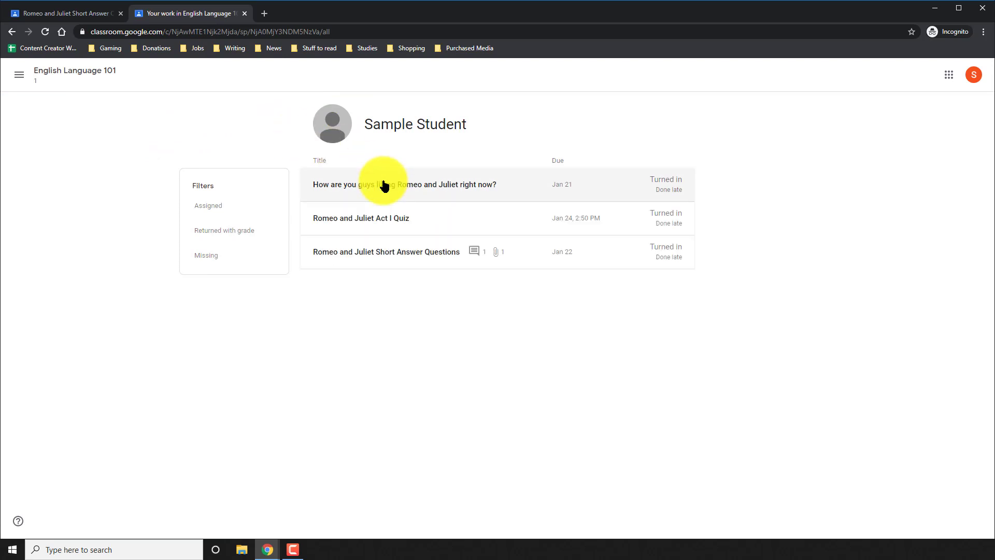
click(389, 220)
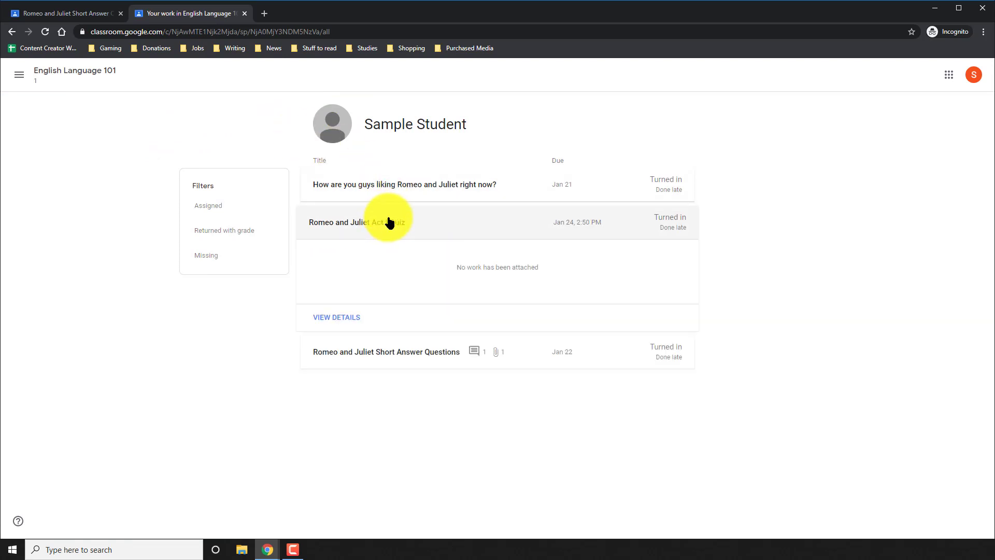
click(389, 221)
click(396, 255)
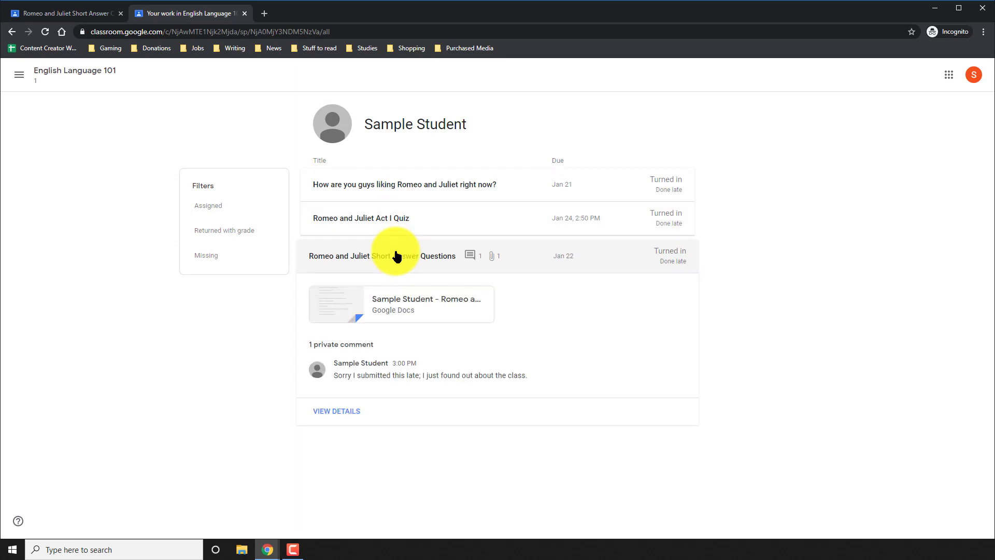
click(396, 255)
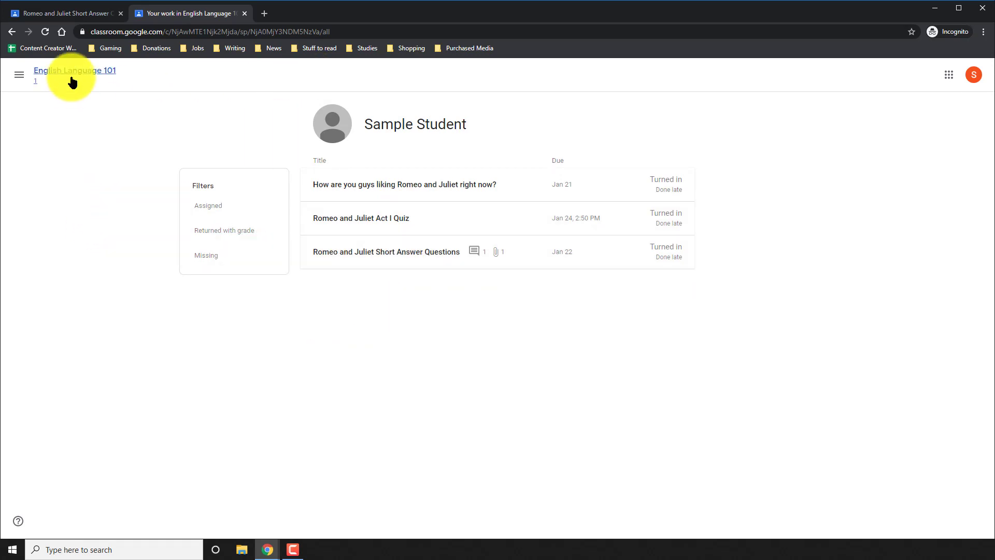